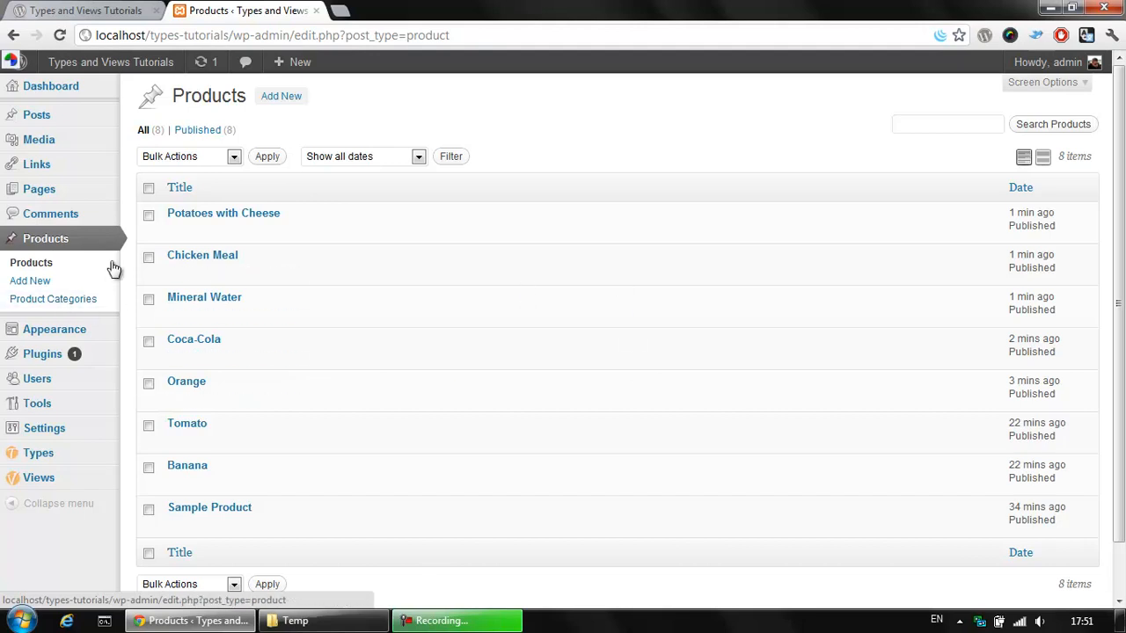
- Open the Product Categories list and view the Beverages category archive on the site
{"action": "left_click", "coordinate": [60, 309]}
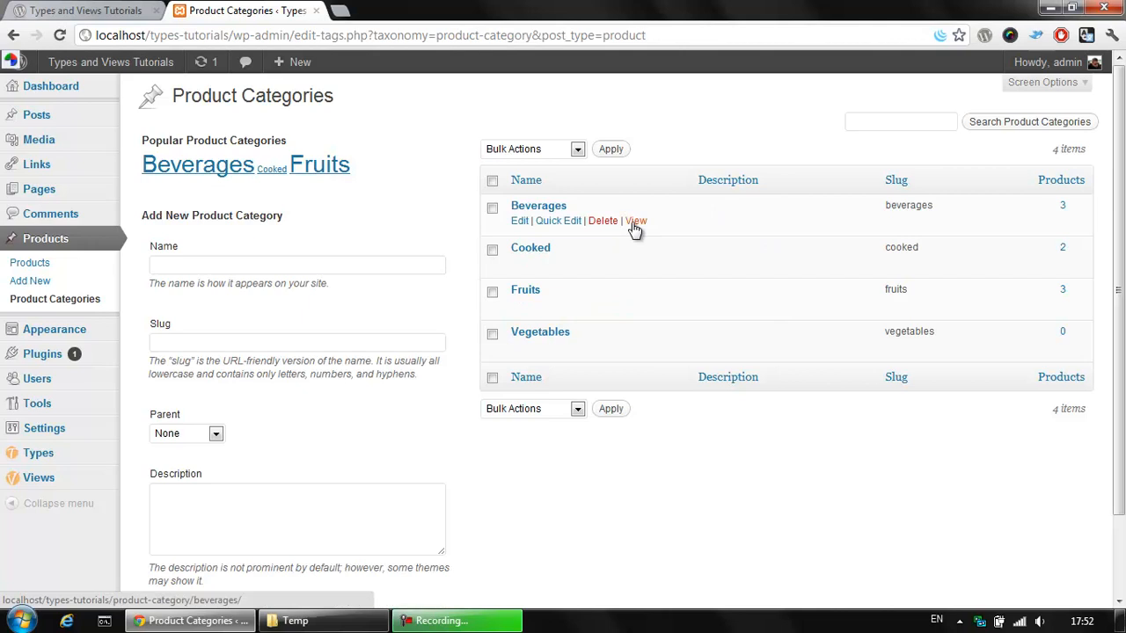
{"action": "middle_click", "coordinate": [635, 222]}
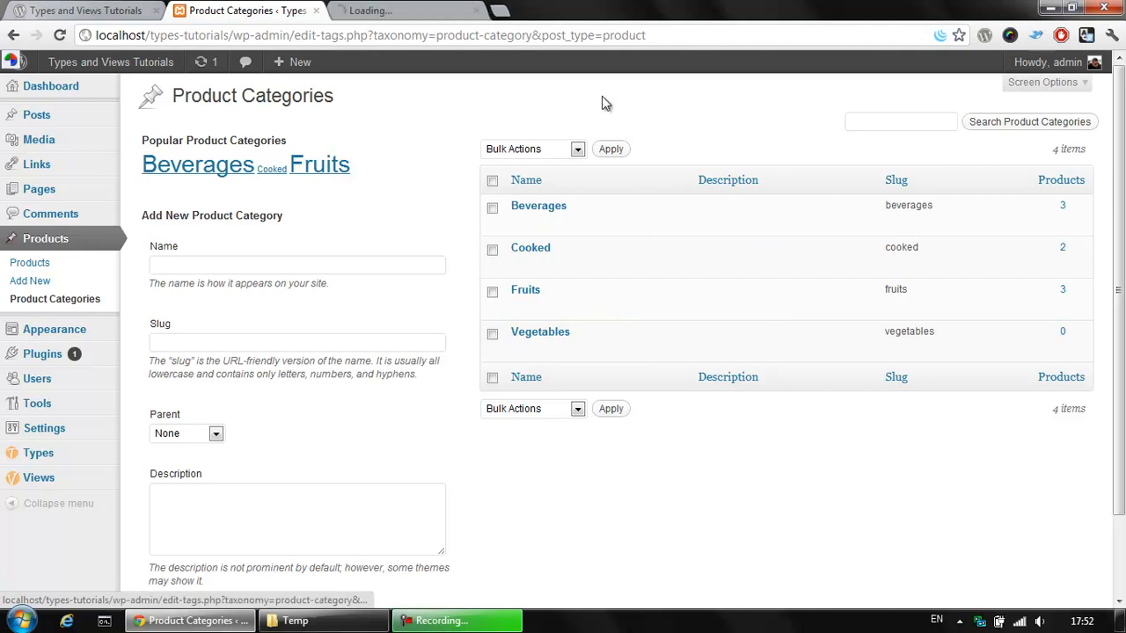
{"action": "key", "text": "ctrl+Tab"}
{"action": "scroll", "coordinate": [269, 294], "scroll_direction": "down", "scroll_amount": 4}
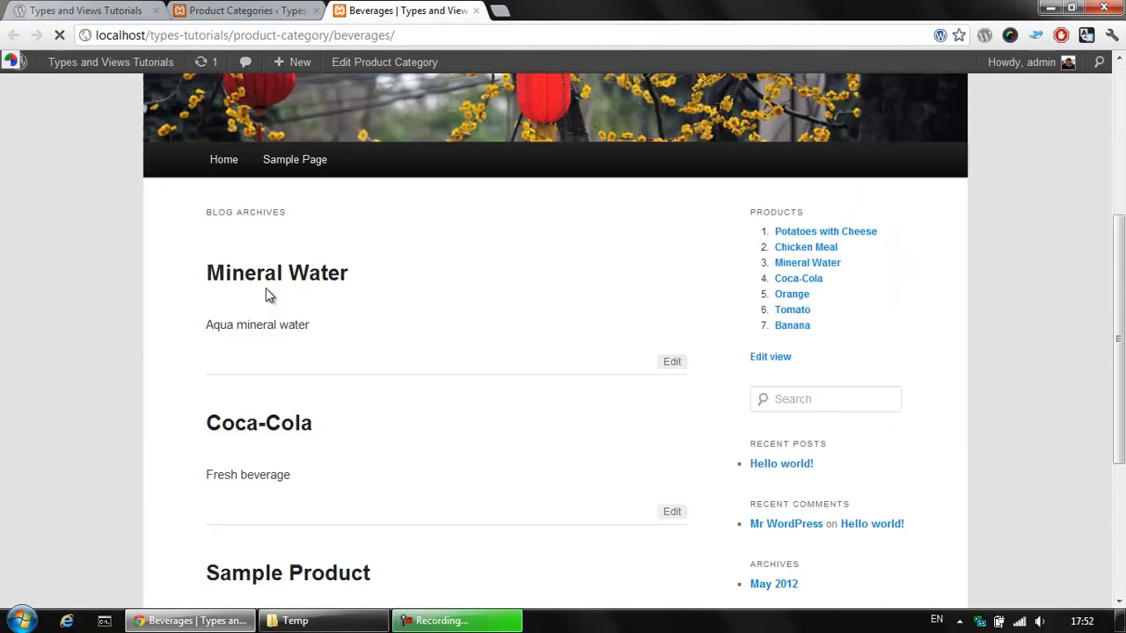
{"action": "scroll", "coordinate": [231, 413], "scroll_direction": "down", "scroll_amount": 1}
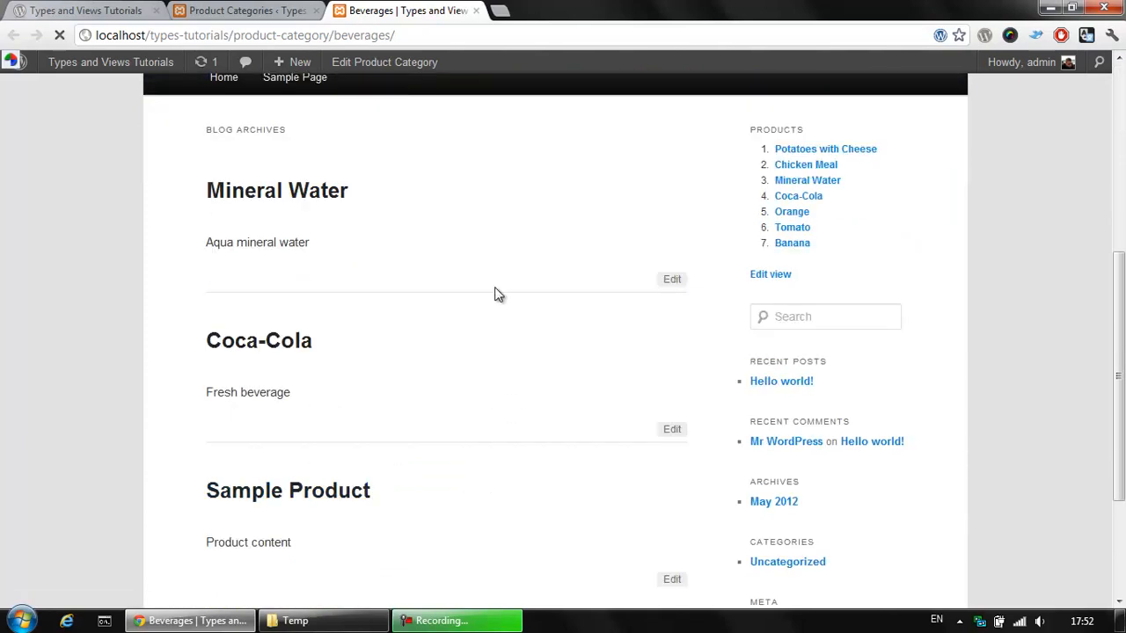
- View the Cooked category archive on the site and return to the Product Categories list
{"action": "left_click", "coordinate": [279, 10]}
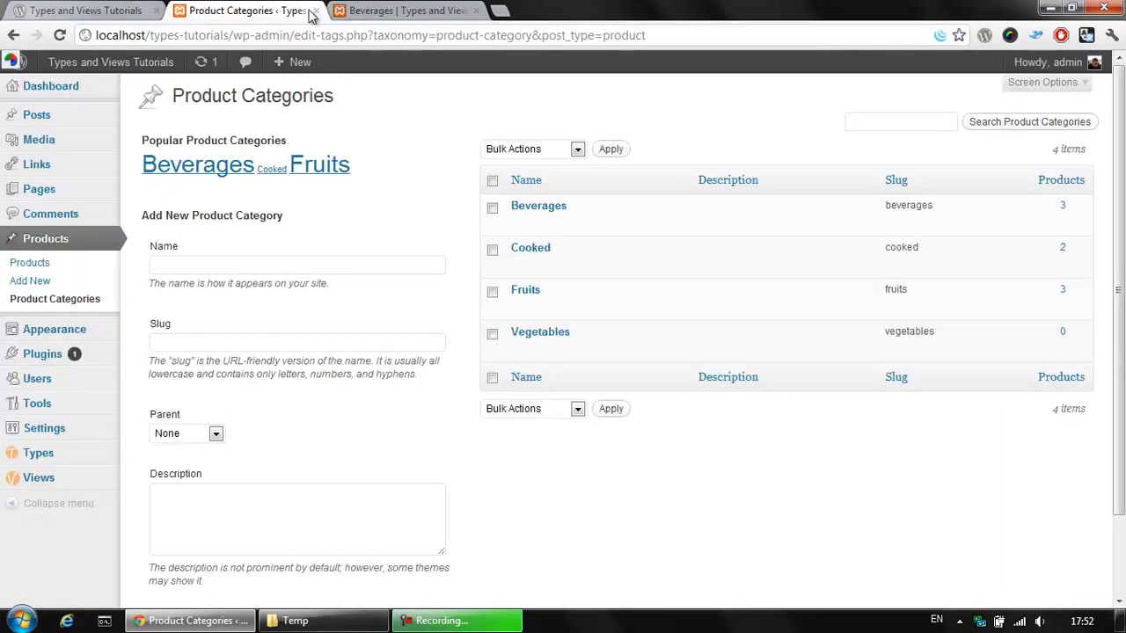
{"action": "mouse_move", "coordinate": [641, 269]}
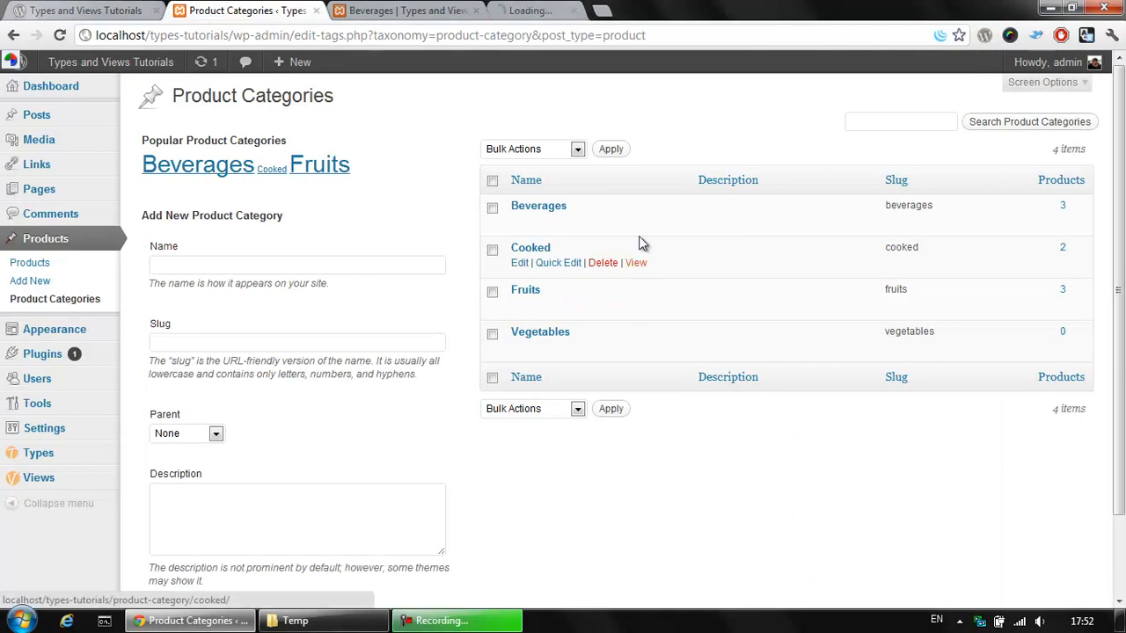
{"action": "left_click", "coordinate": [549, 8]}
{"action": "scroll", "coordinate": [201, 402], "scroll_direction": "down", "scroll_amount": 4}
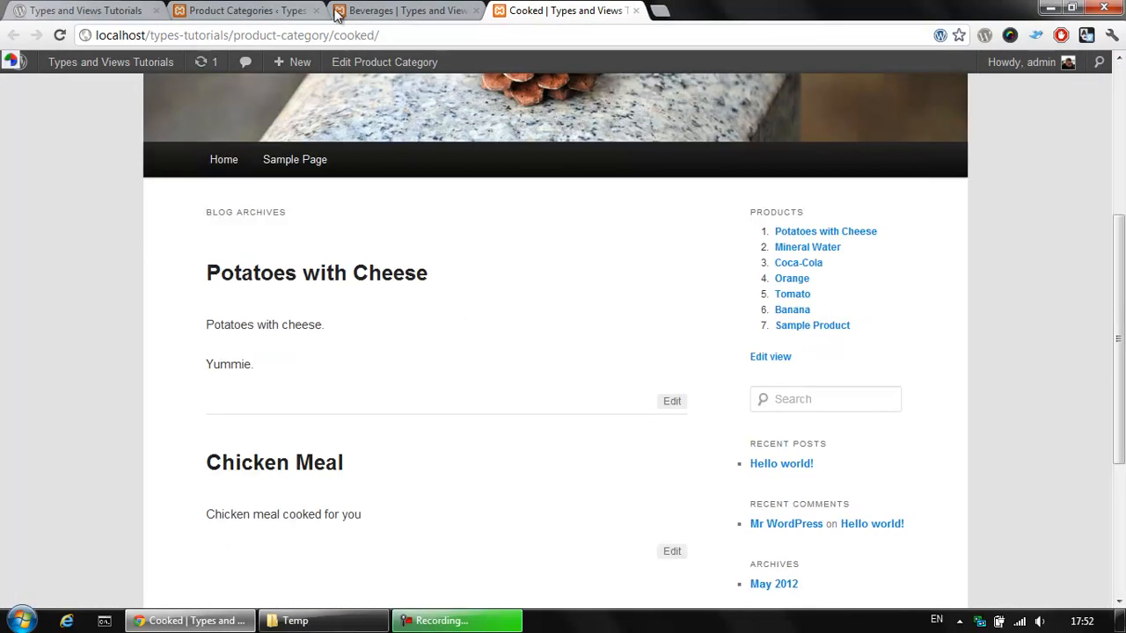
{"action": "left_click", "coordinate": [290, 10]}
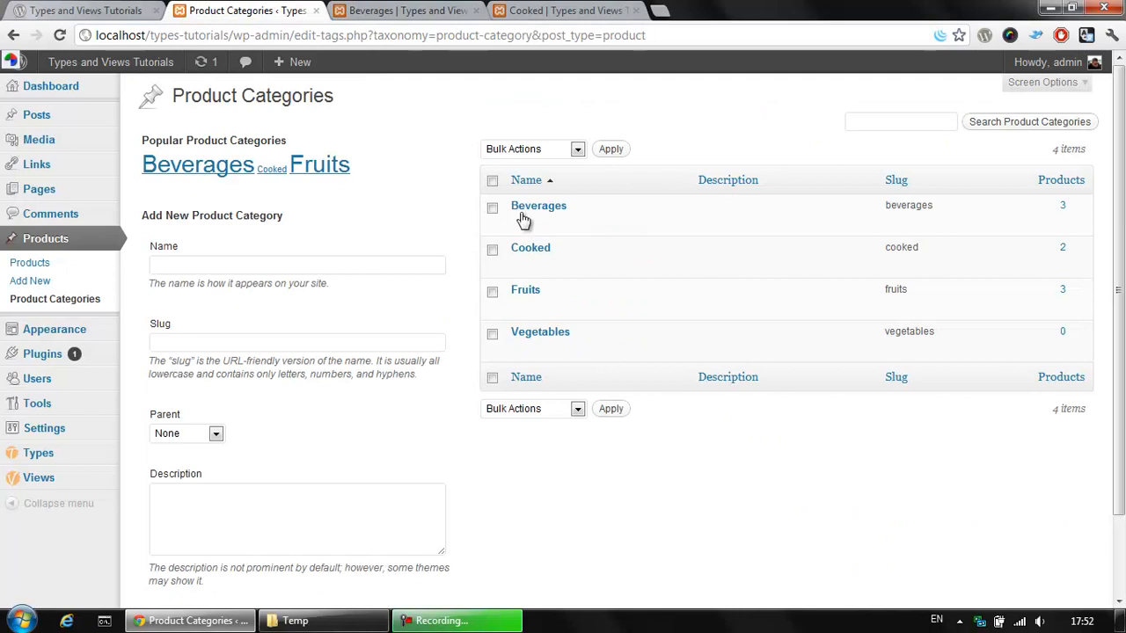
{"action": "left_click", "coordinate": [26, 307]}
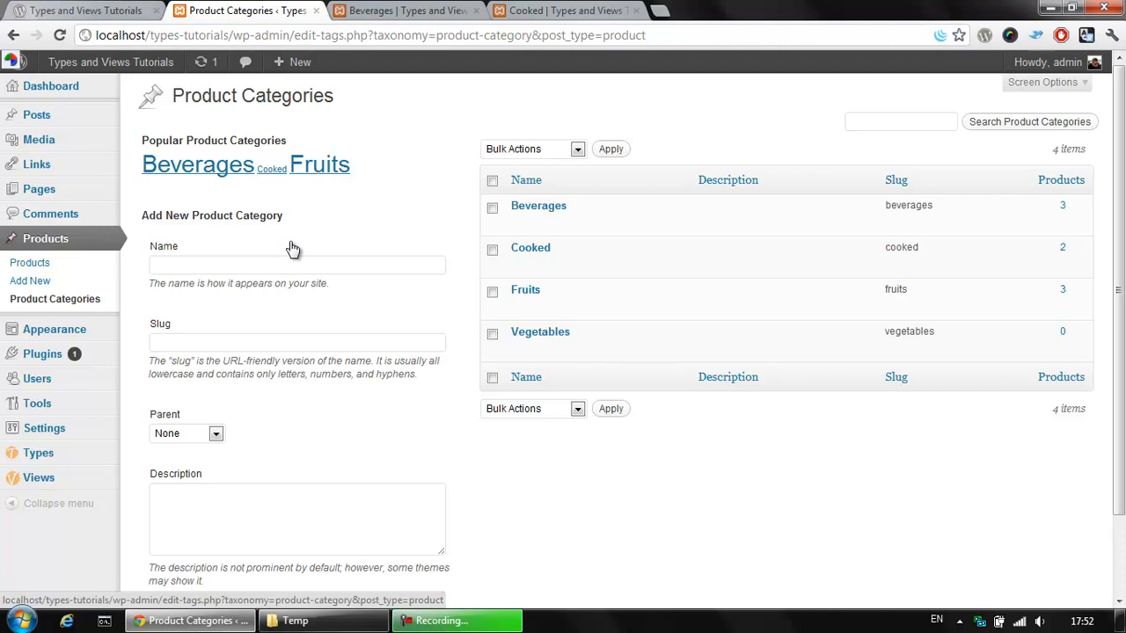
- Create and publish a new page titled "Product Lister" containing the text "List our products"
{"action": "mouse_move", "coordinate": [42, 189]}
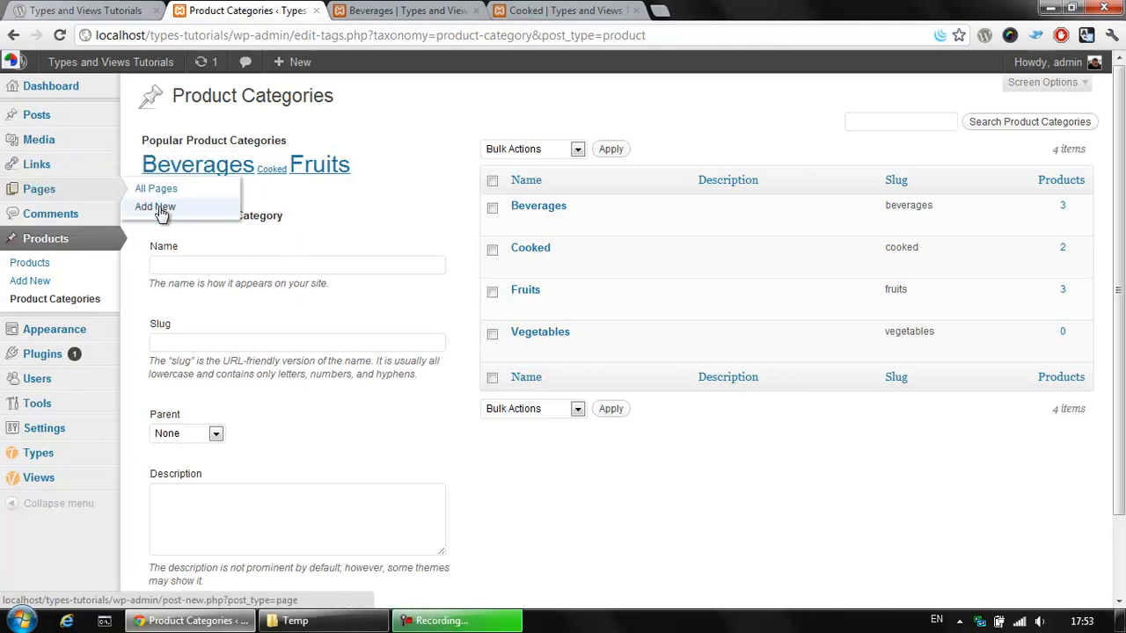
{"action": "middle_click", "coordinate": [156, 208]}
{"action": "left_click", "coordinate": [726, 10]}
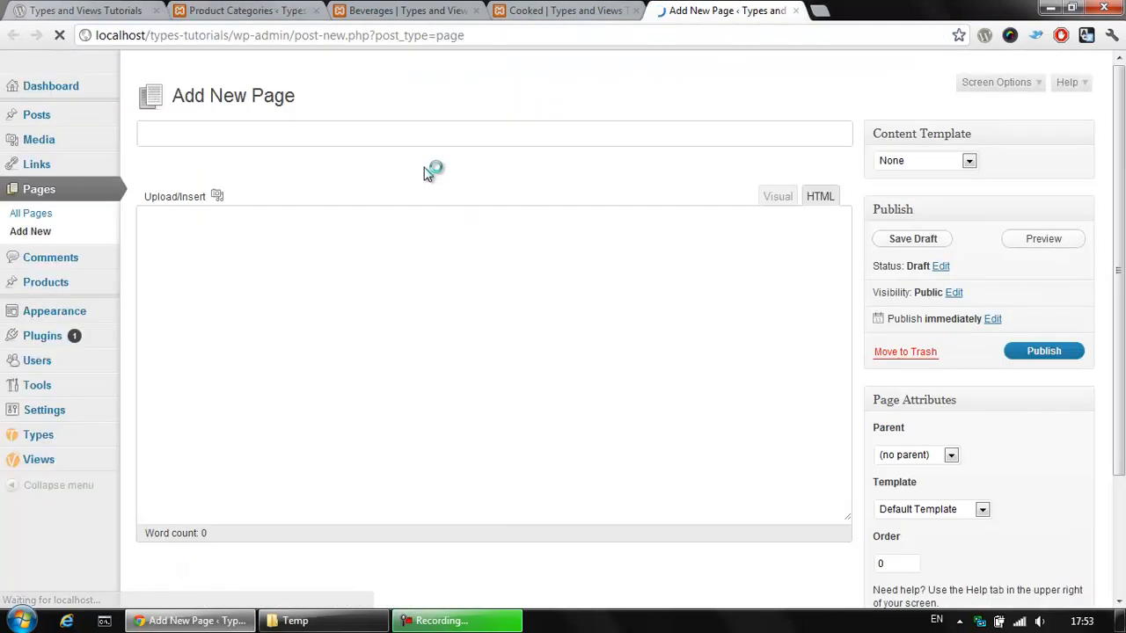
{"action": "left_click", "coordinate": [432, 132]}
{"action": "type", "text": "Product Lister"}
{"action": "left_click", "coordinate": [359, 297]}
{"action": "type", "text": "List"}
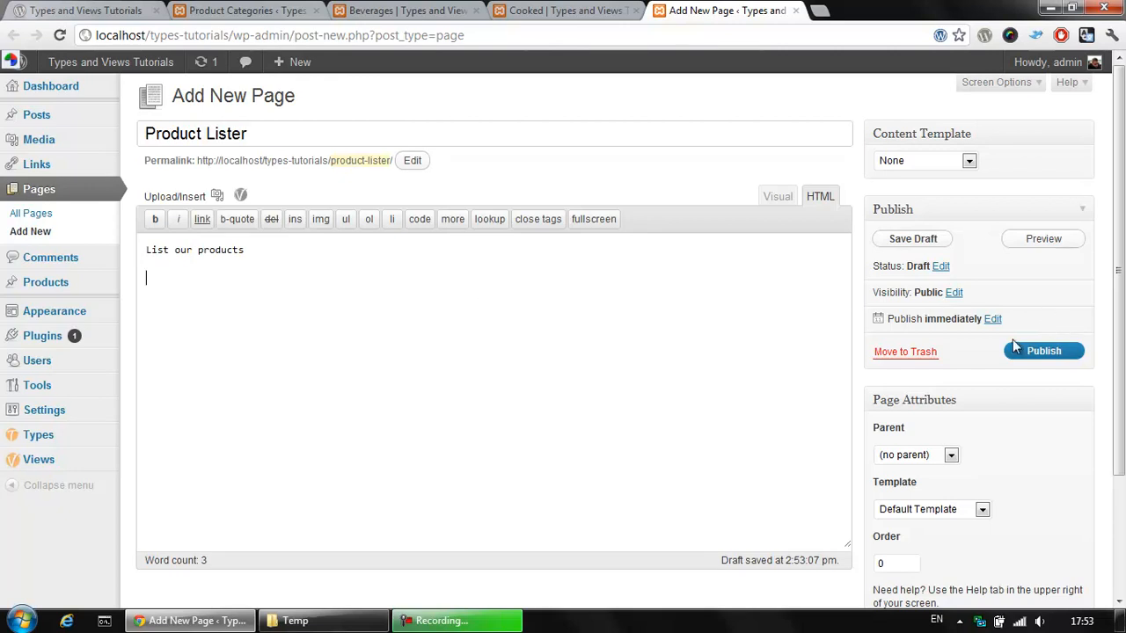
{"action": "left_click", "coordinate": [1040, 353]}
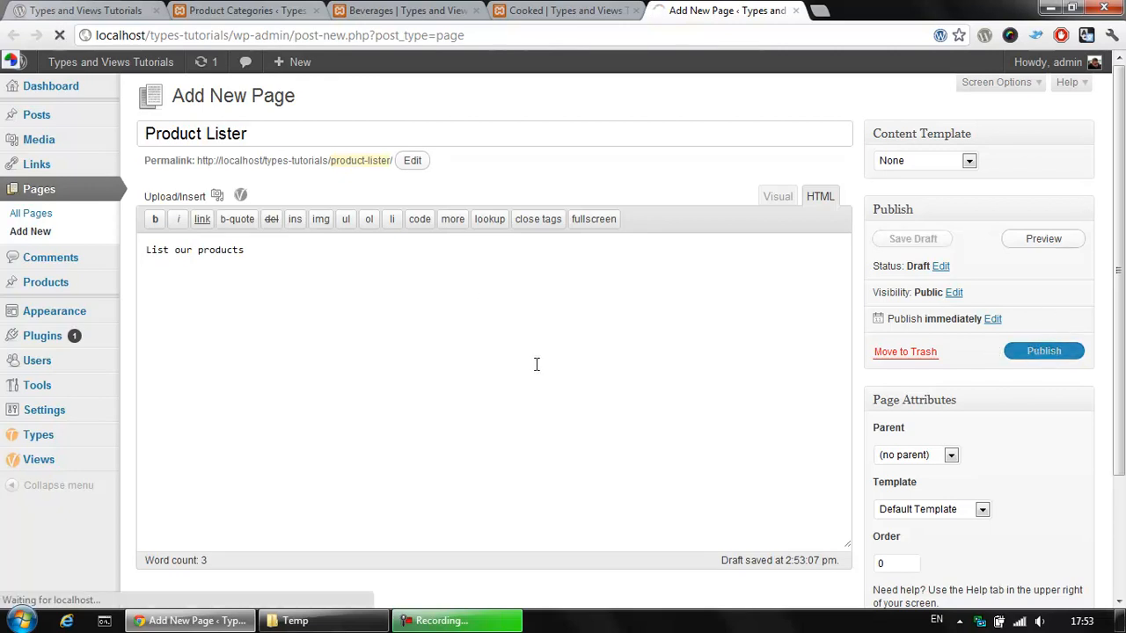
- View the published Product Lister page on the site, then close it and return to the page editor
{"action": "middle_click", "coordinate": [473, 215]}
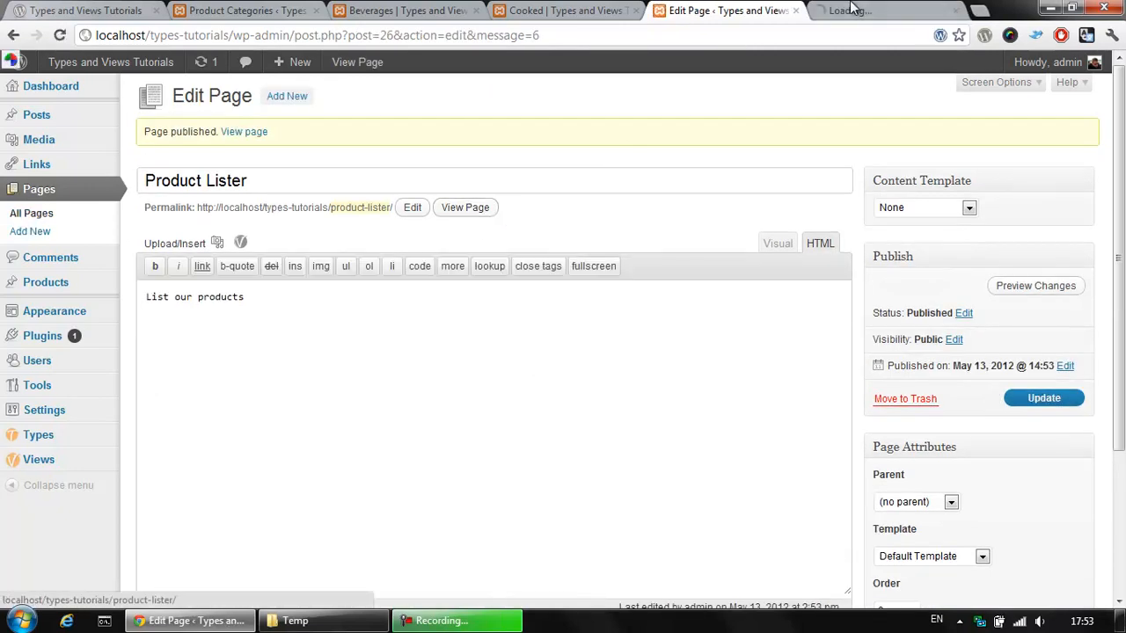
{"action": "left_click", "coordinate": [848, 10]}
{"action": "scroll", "coordinate": [762, 258], "scroll_direction": "down", "scroll_amount": 4}
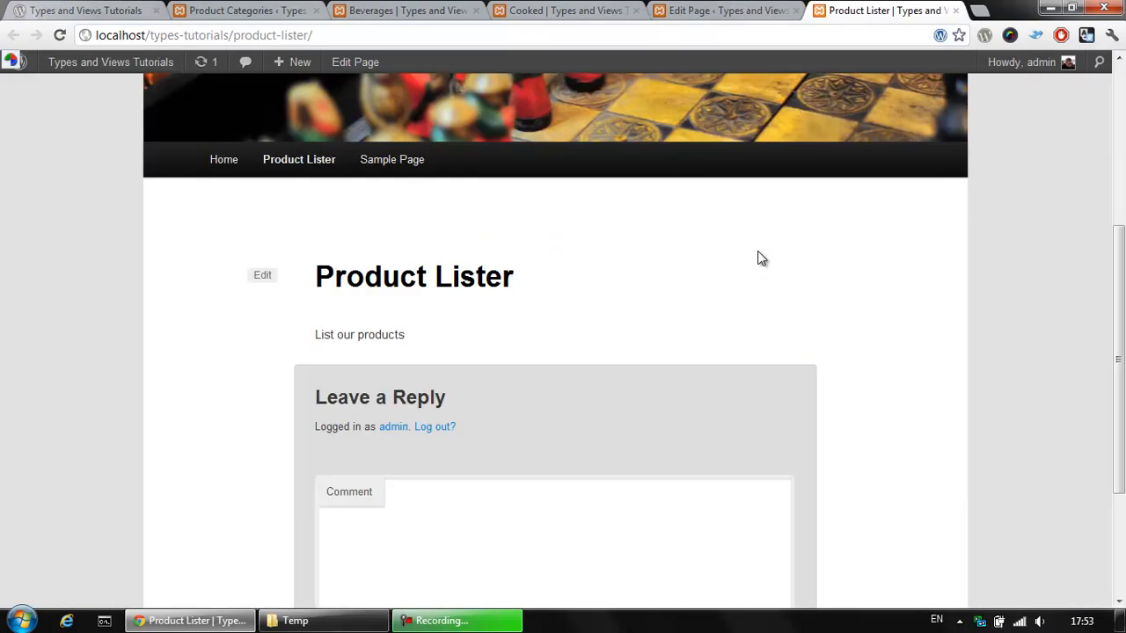
{"action": "middle_click", "coordinate": [854, 10]}
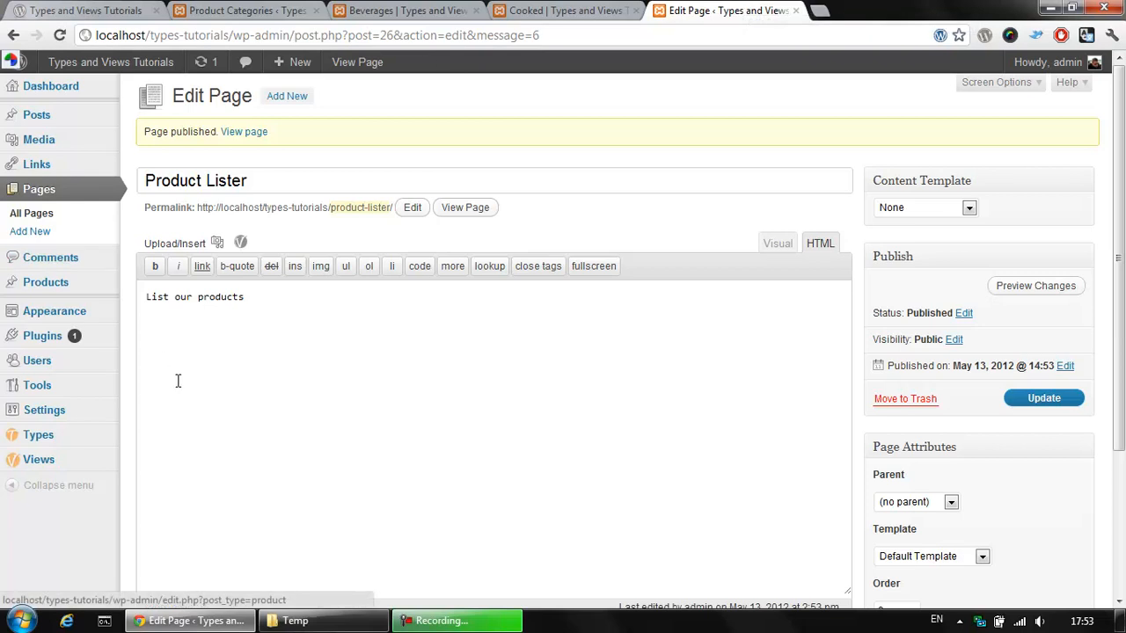
- Create a new View titled "Product Page View"
{"action": "scroll", "coordinate": [176, 370], "scroll_direction": "down", "scroll_amount": 1}
{"action": "mouse_move", "coordinate": [60, 388]}
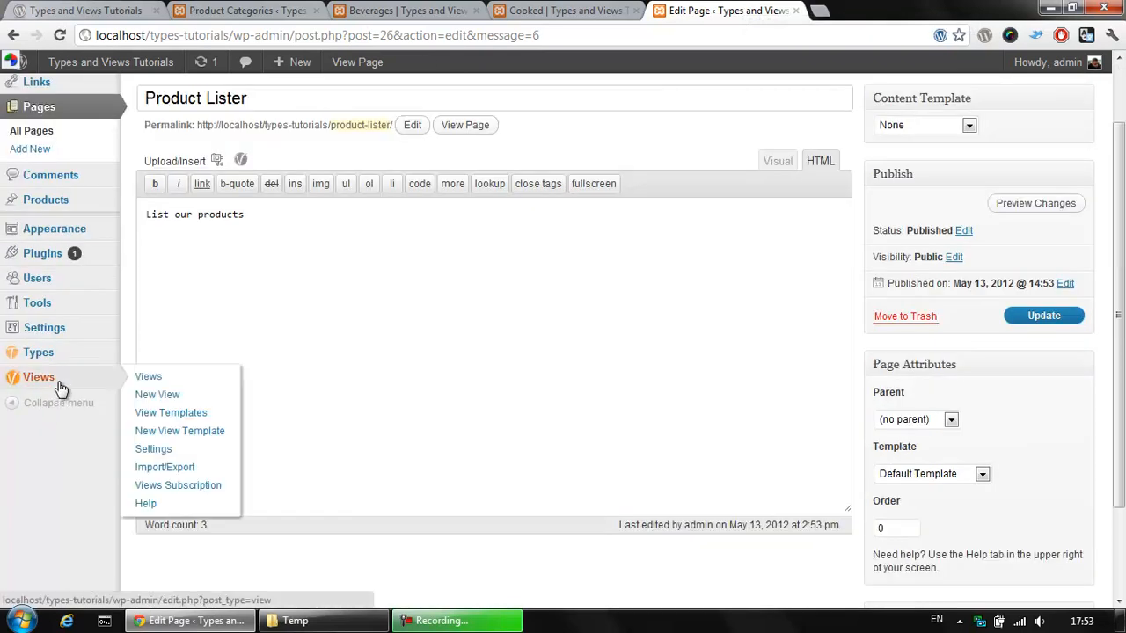
{"action": "left_click", "coordinate": [199, 395]}
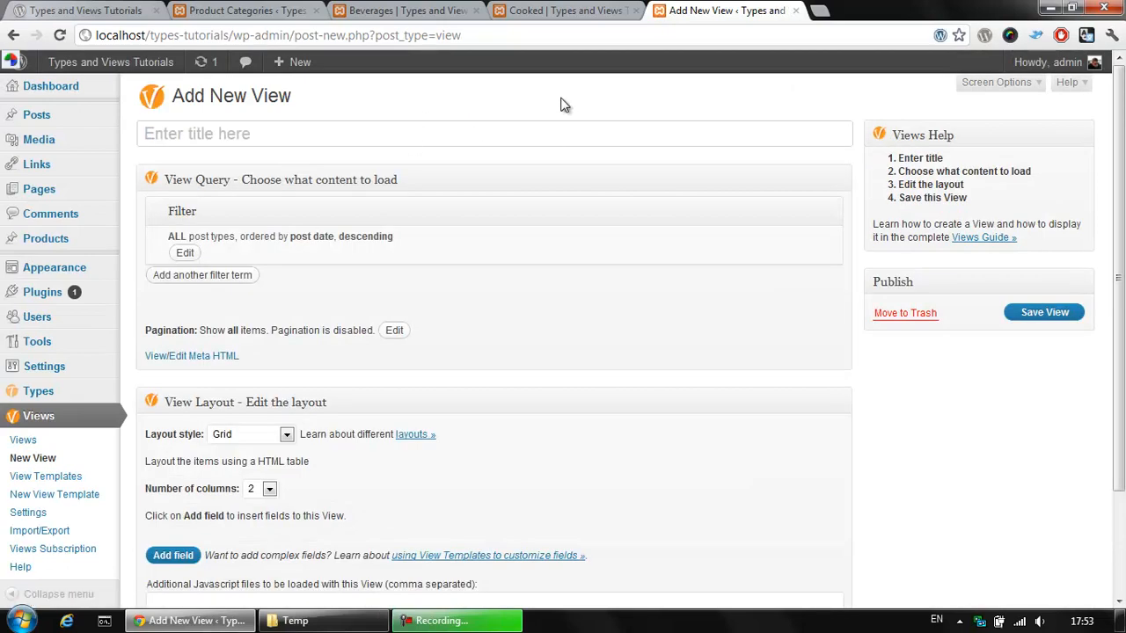
{"action": "type", "text": "Product Page View"}
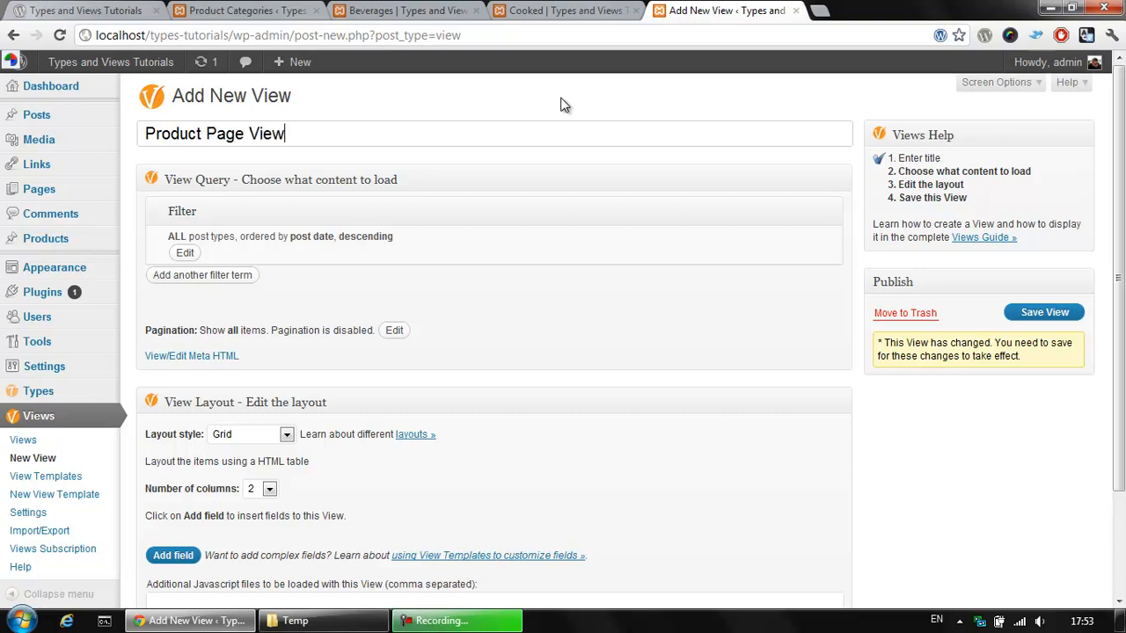
- Set the View's query filter to load Products ordered by post id
{"action": "left_click", "coordinate": [186, 253]}
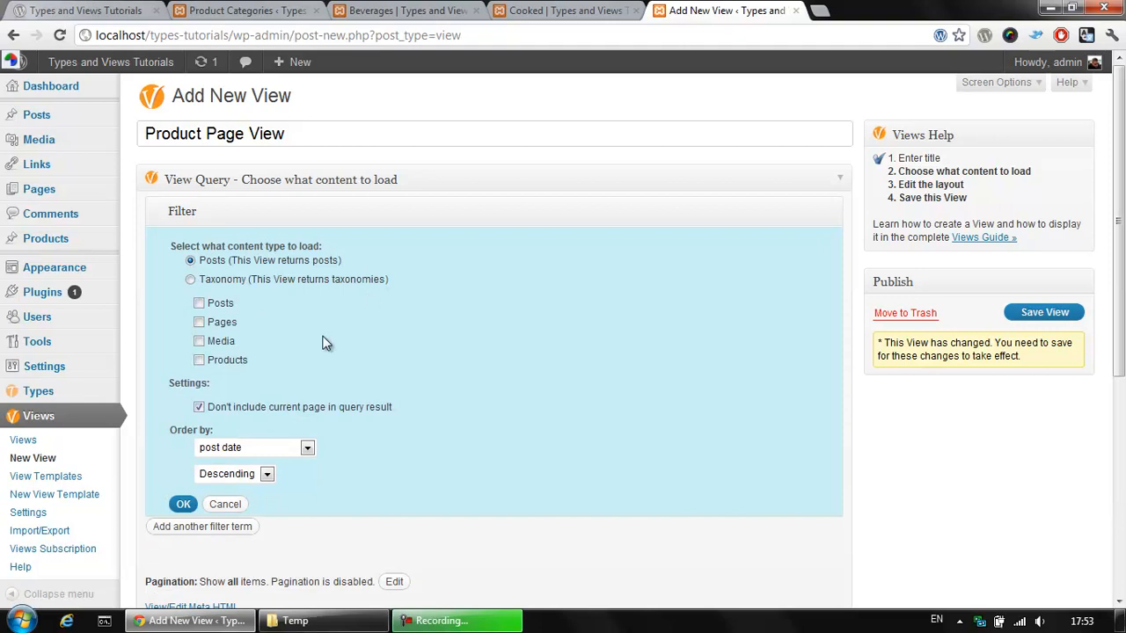
{"action": "left_click", "coordinate": [199, 360]}
{"action": "left_click", "coordinate": [299, 451]}
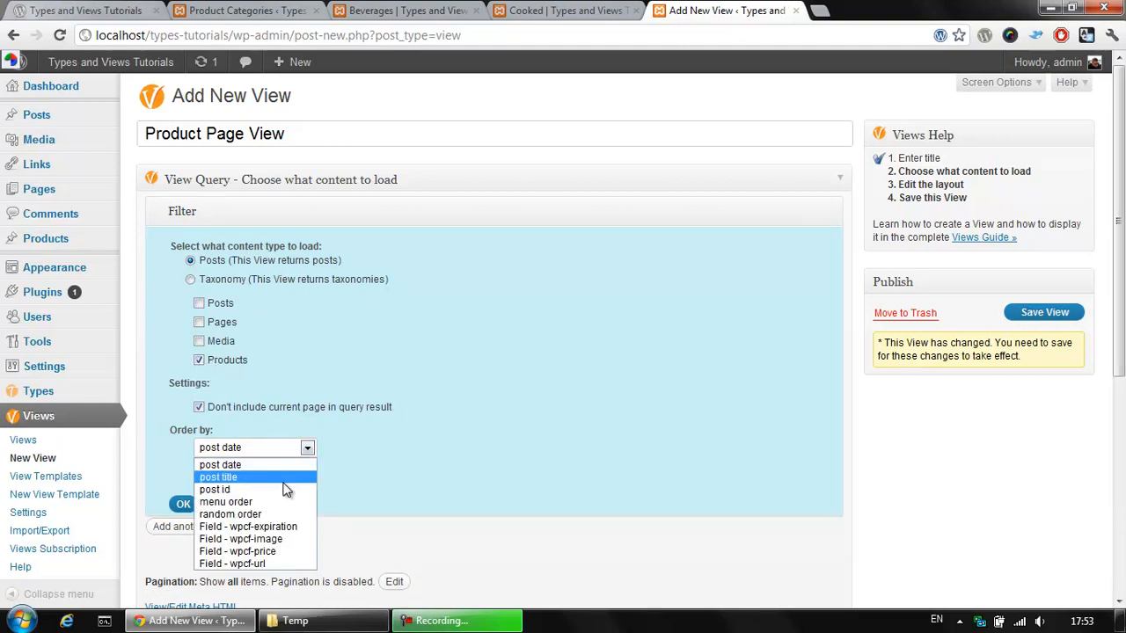
{"action": "left_click", "coordinate": [286, 489]}
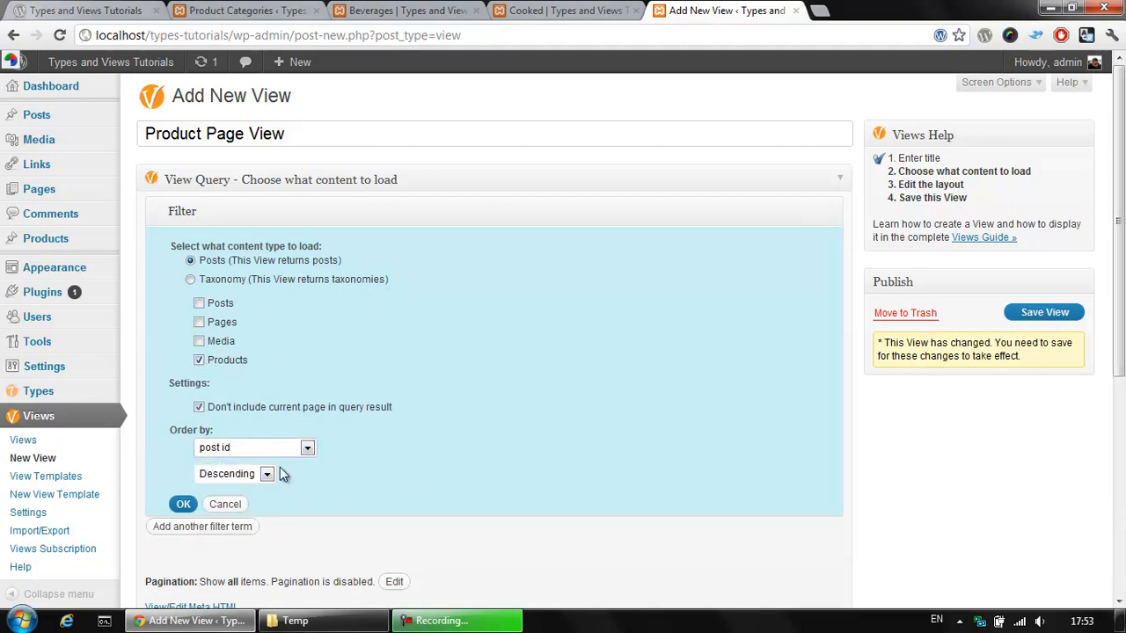
{"action": "left_click", "coordinate": [186, 504]}
- Set the View's layout style to Table and add the ID field to it
{"action": "left_click", "coordinate": [248, 434]}
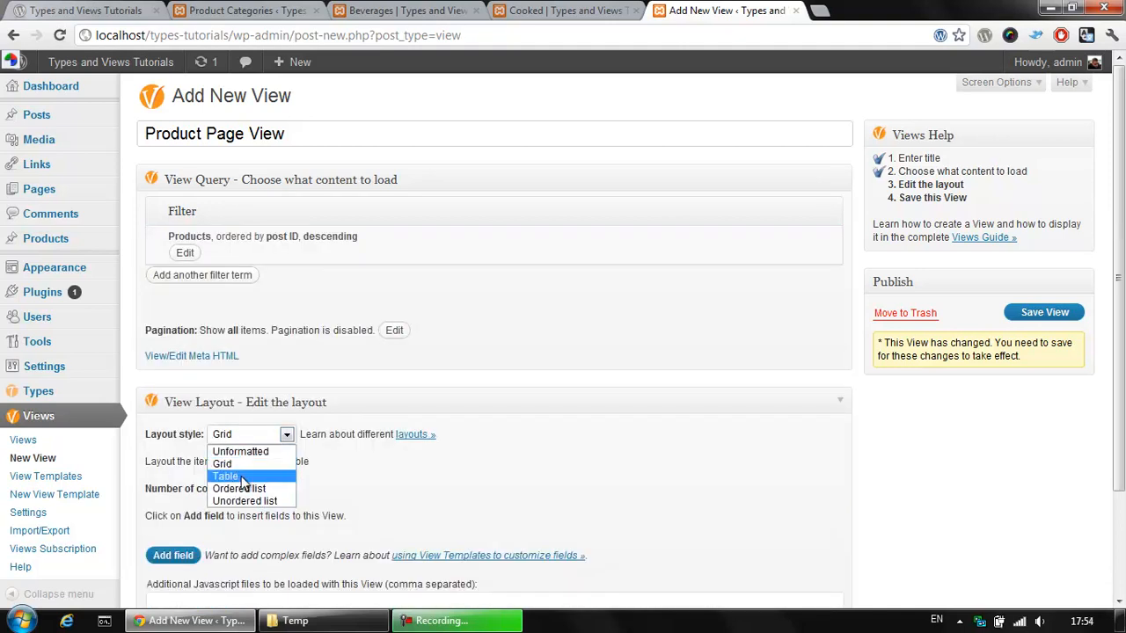
{"action": "left_click", "coordinate": [243, 477]}
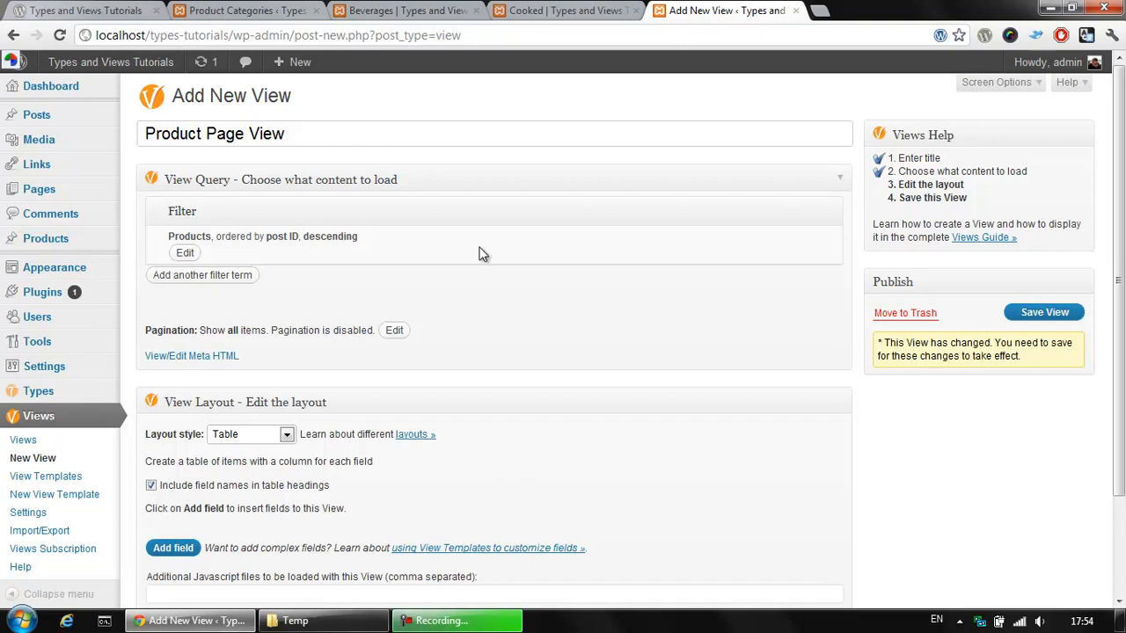
{"action": "left_click", "coordinate": [162, 549]}
{"action": "left_click", "coordinate": [234, 191]}
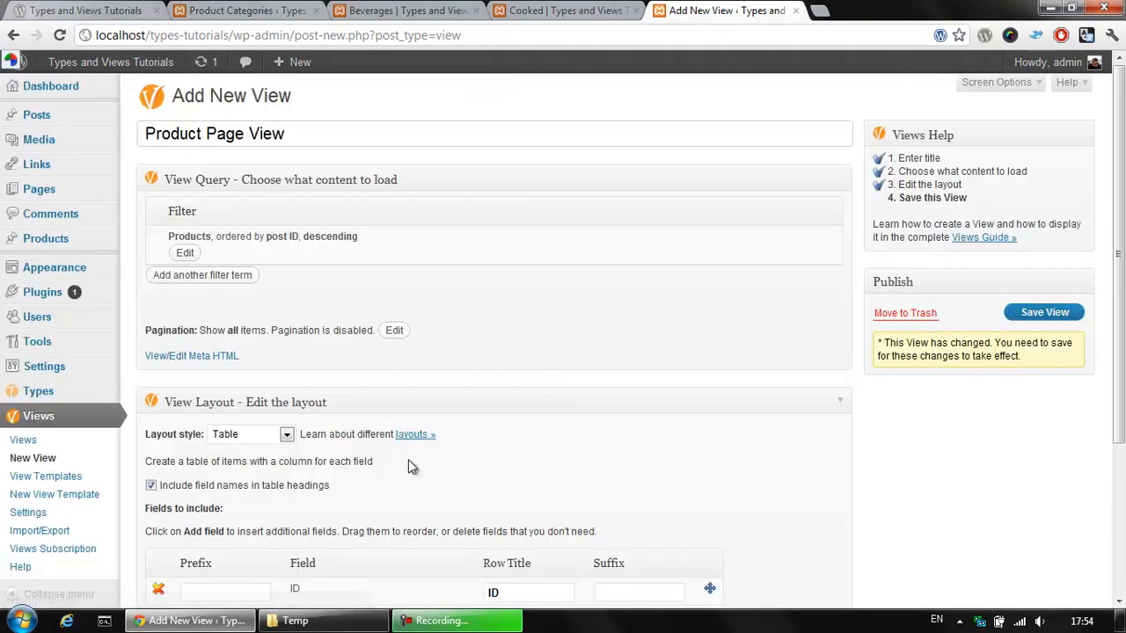
- Add the Title with a link, Image and Price fields to the table layout
{"action": "scroll", "coordinate": [377, 442], "scroll_direction": "down", "scroll_amount": 2}
{"action": "left_click", "coordinate": [164, 477]}
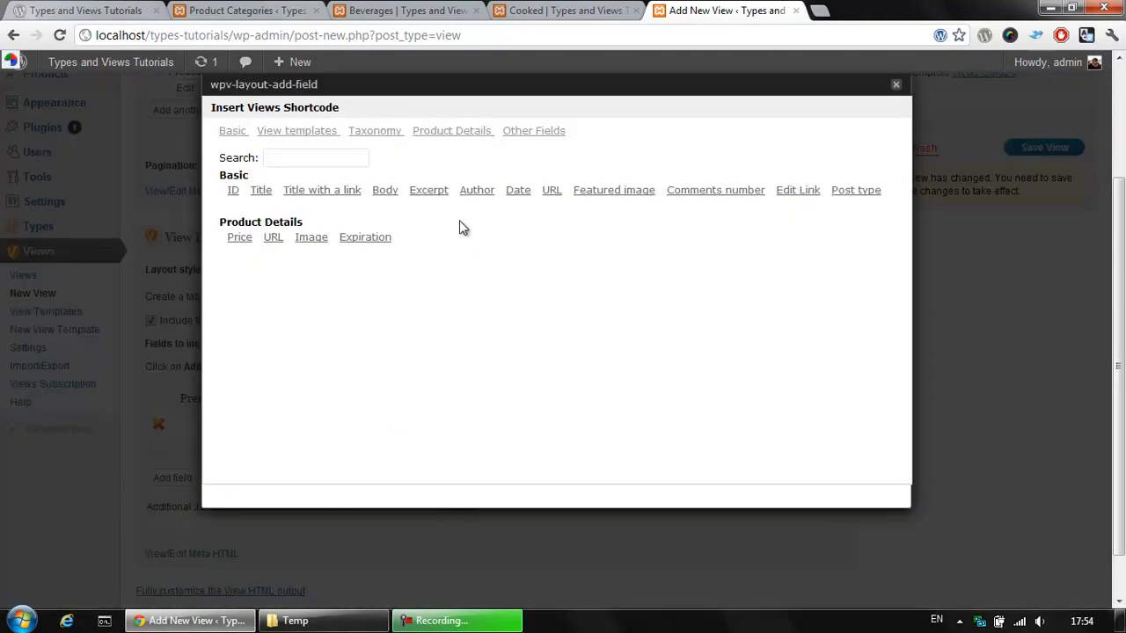
{"action": "left_click", "coordinate": [337, 197]}
{"action": "scroll", "coordinate": [229, 505], "scroll_direction": "down", "scroll_amount": 2}
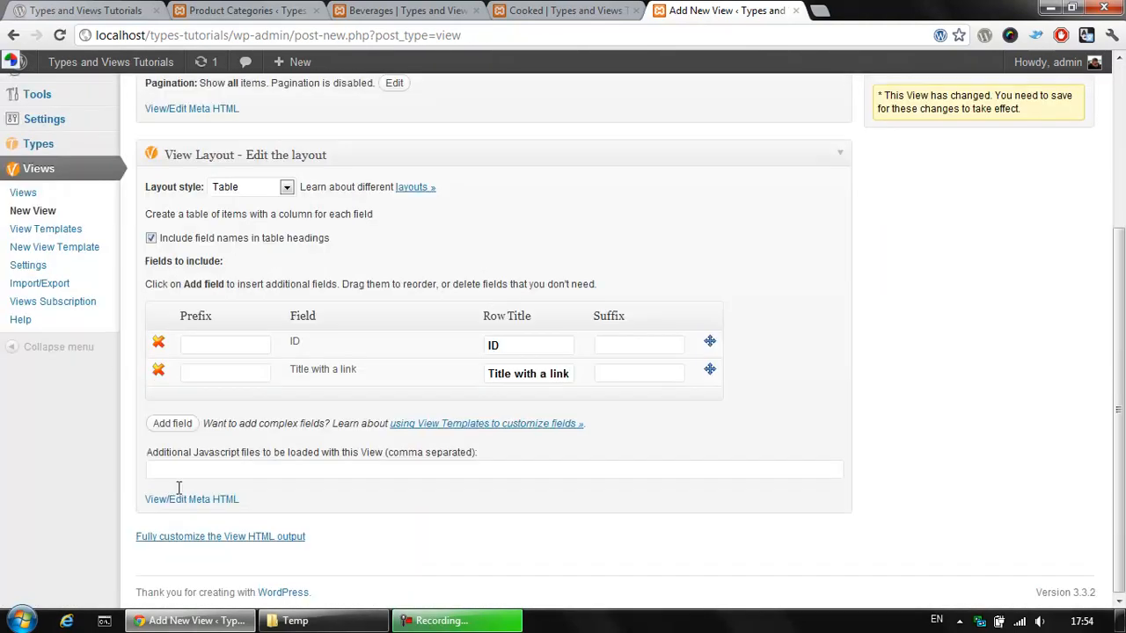
{"action": "left_click", "coordinate": [173, 424]}
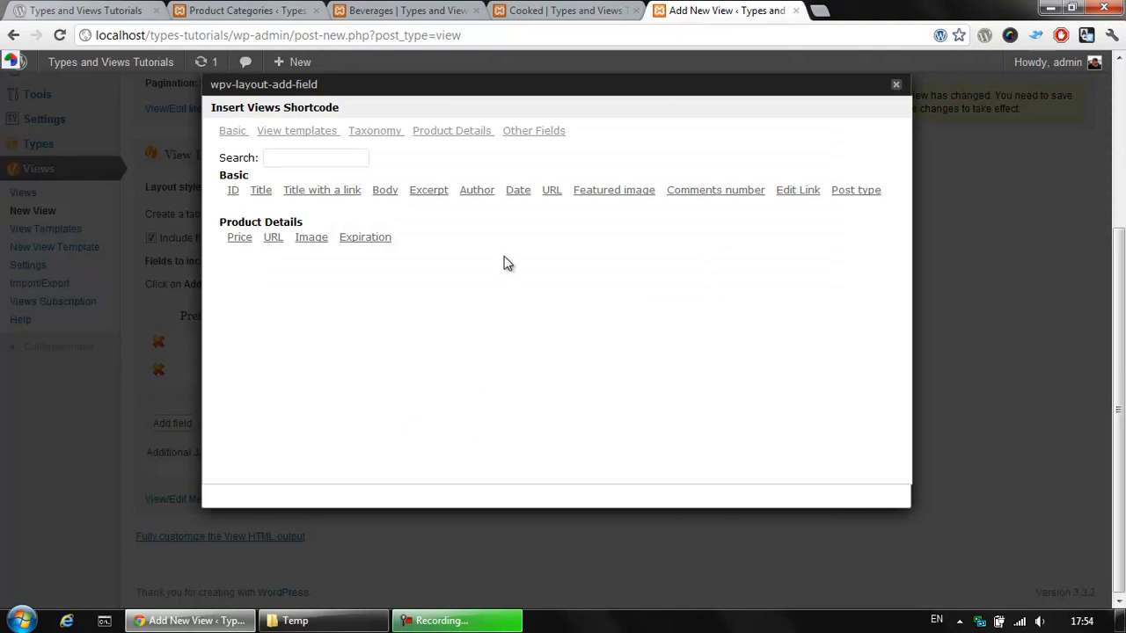
{"action": "left_click", "coordinate": [317, 241]}
{"action": "left_click", "coordinate": [185, 452]}
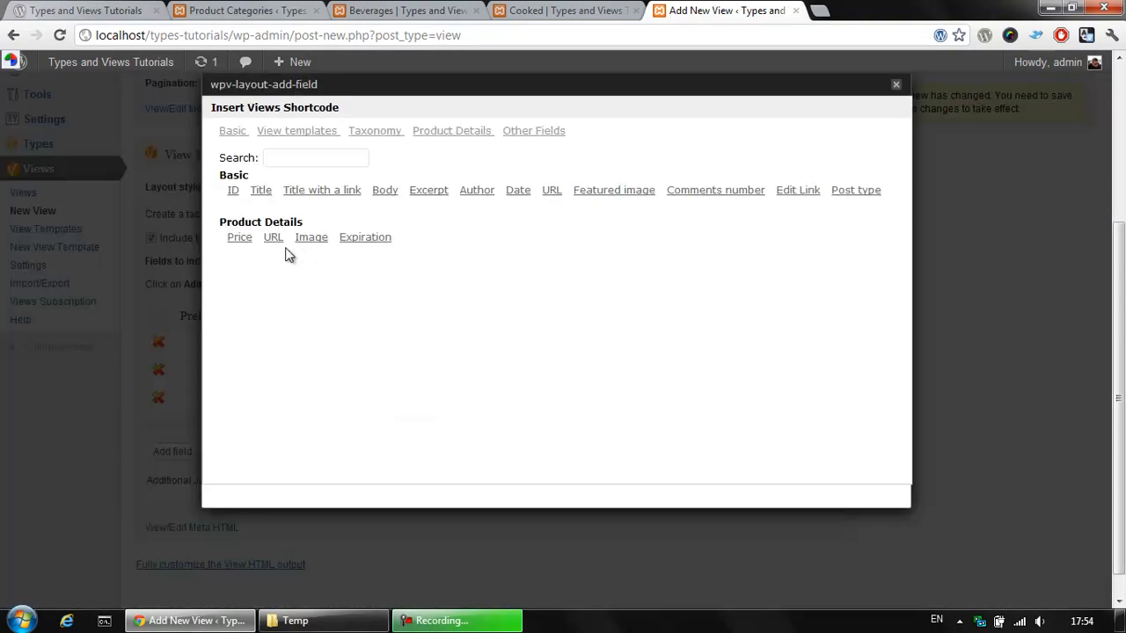
{"action": "left_click", "coordinate": [239, 237]}
{"action": "scroll", "coordinate": [722, 406], "scroll_direction": "down", "scroll_amount": 1}
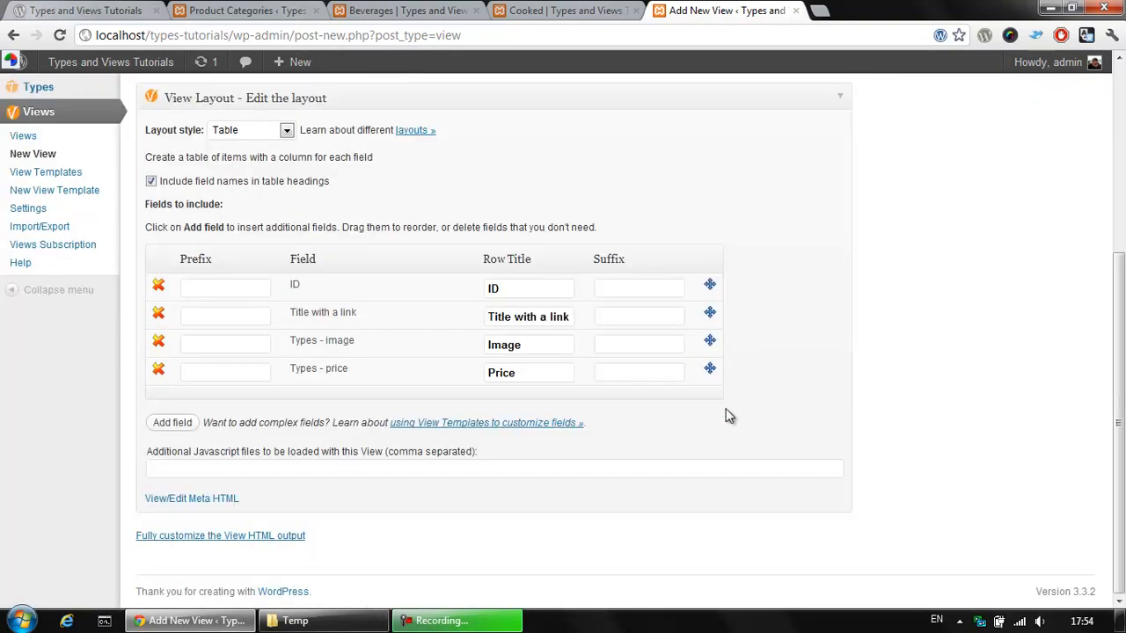
- Save the Product Page View
{"action": "scroll", "coordinate": [760, 431], "scroll_direction": "up", "scroll_amount": 2}
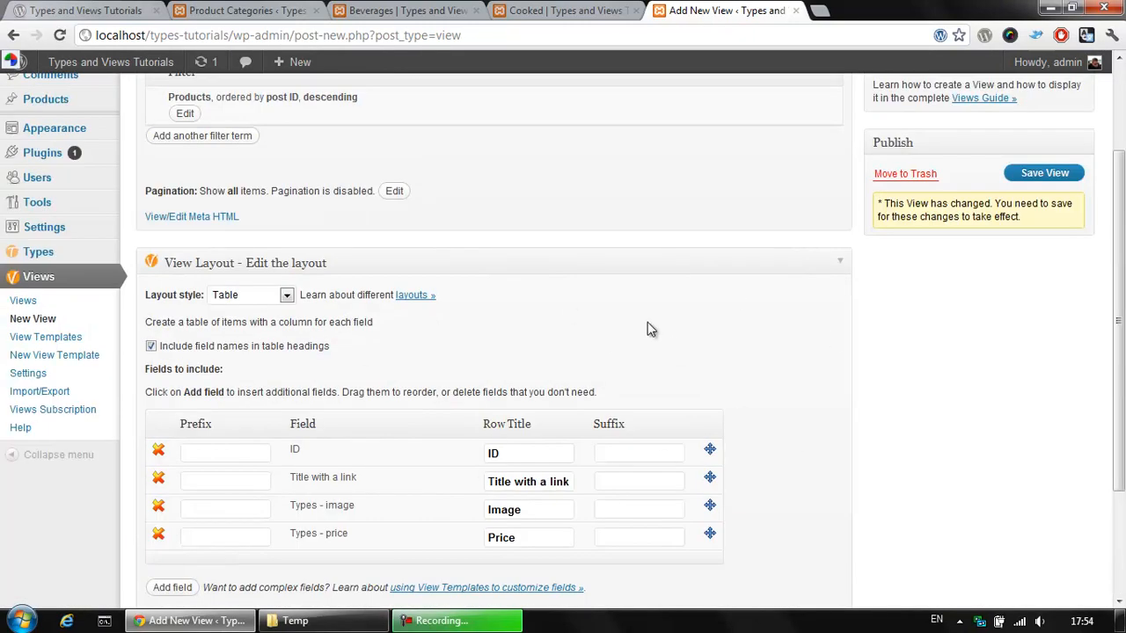
{"action": "scroll", "coordinate": [817, 358], "scroll_direction": "up", "scroll_amount": 2}
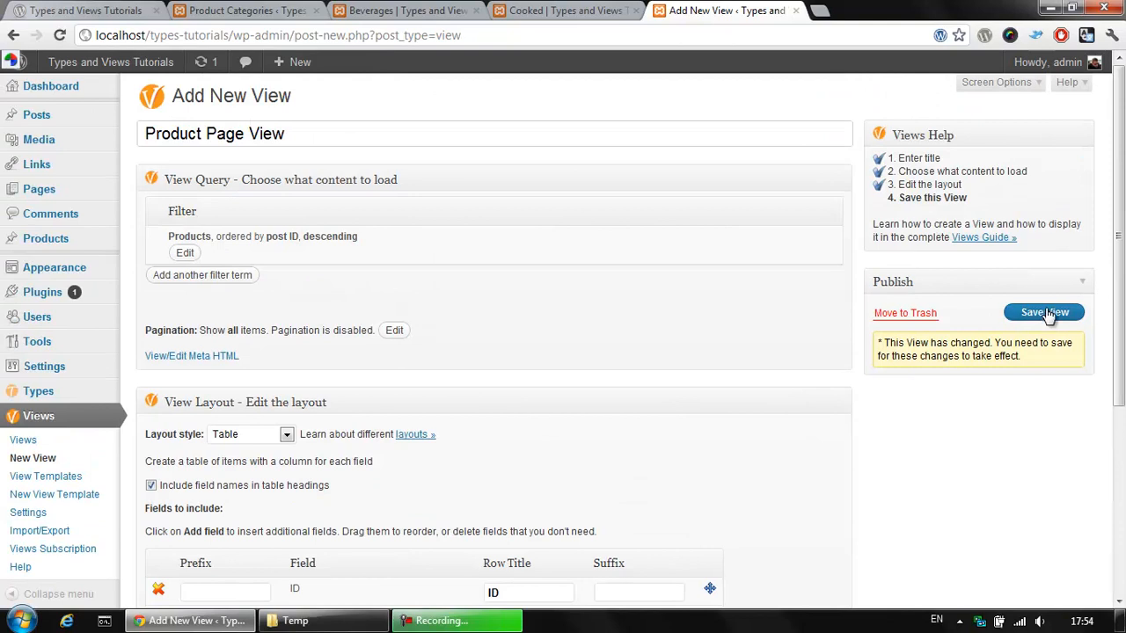
{"action": "left_click", "coordinate": [1044, 314]}
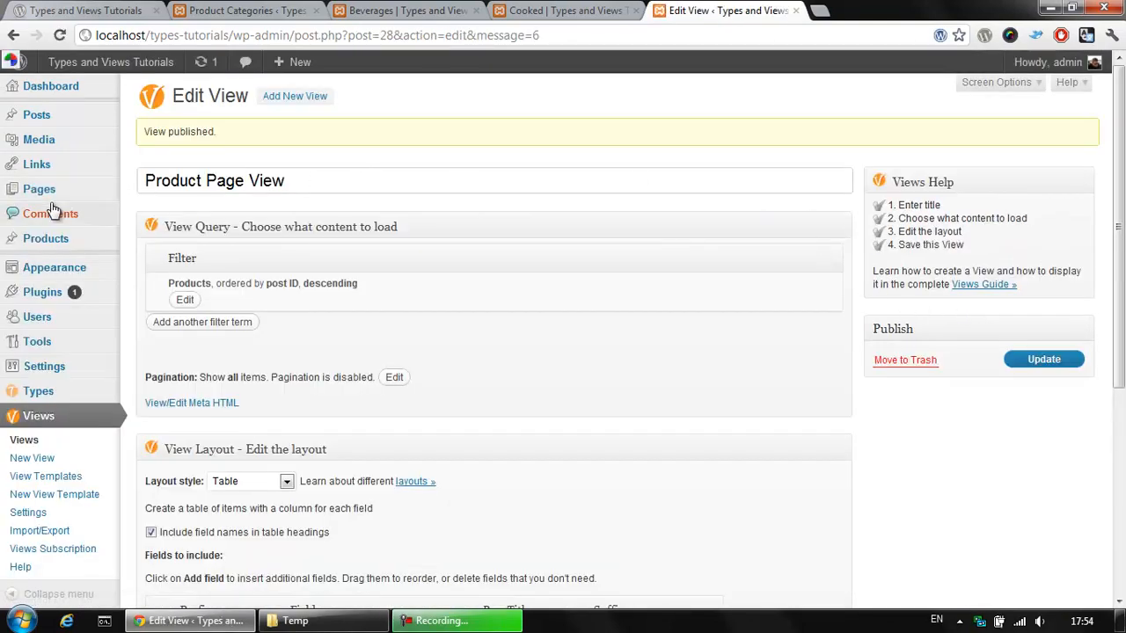
- Insert the Product Page View shortcode below the text of the Product Lister page and update the page
{"action": "mouse_move", "coordinate": [18, 188]}
{"action": "left_click", "coordinate": [147, 203]}
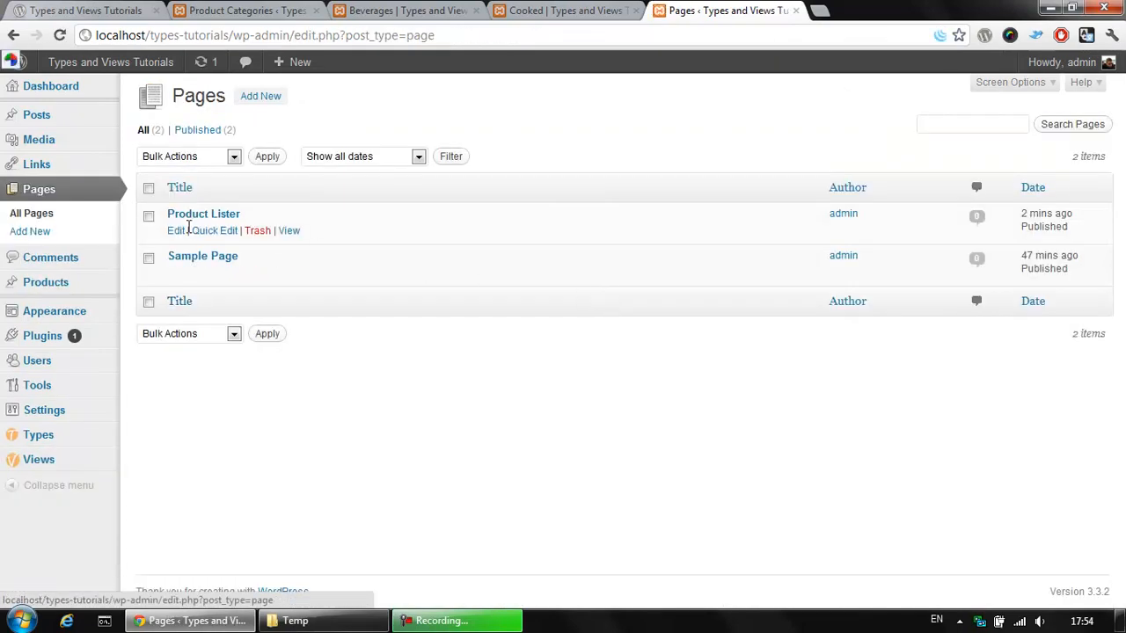
{"action": "left_click", "coordinate": [176, 230]}
{"action": "left_click", "coordinate": [344, 295]}
{"action": "left_click", "coordinate": [242, 200]}
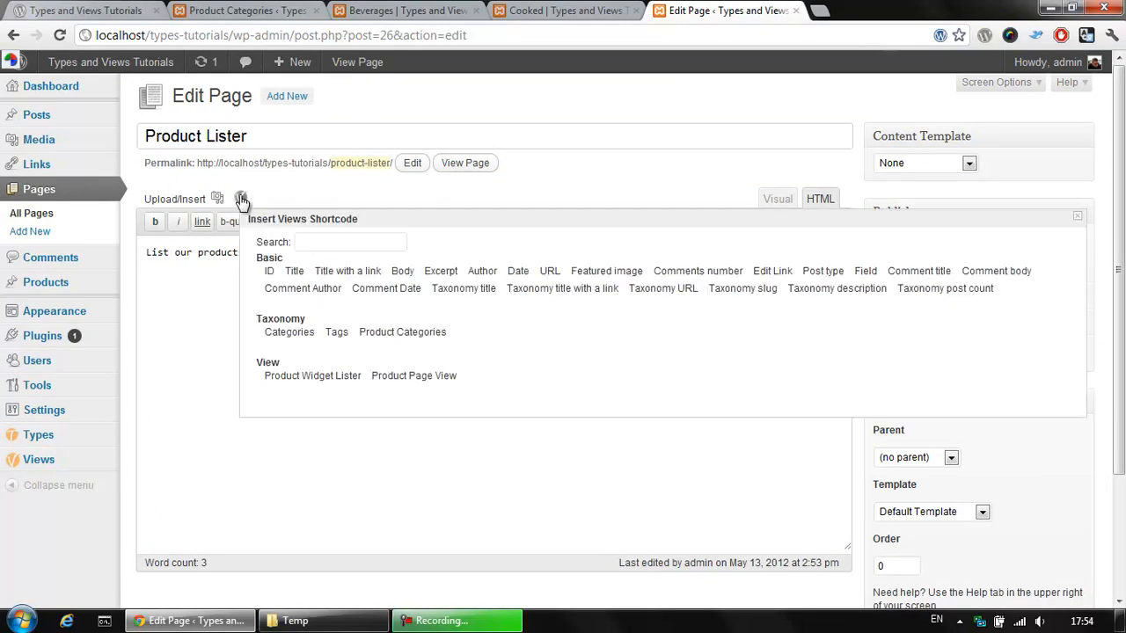
{"action": "left_click", "coordinate": [406, 377]}
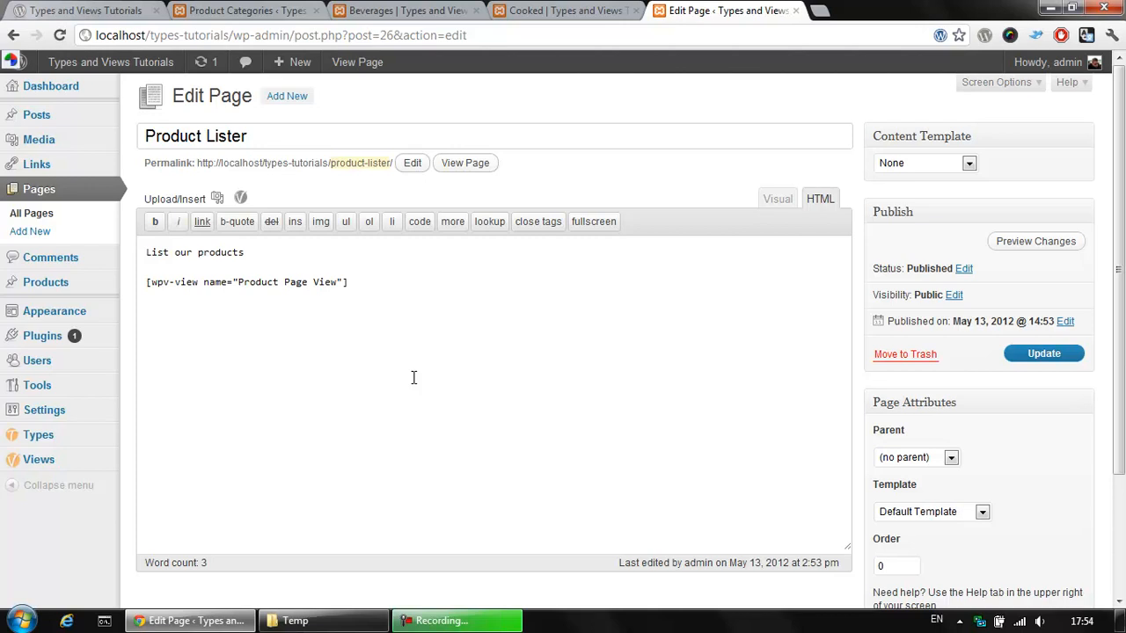
{"action": "left_click", "coordinate": [1048, 356]}
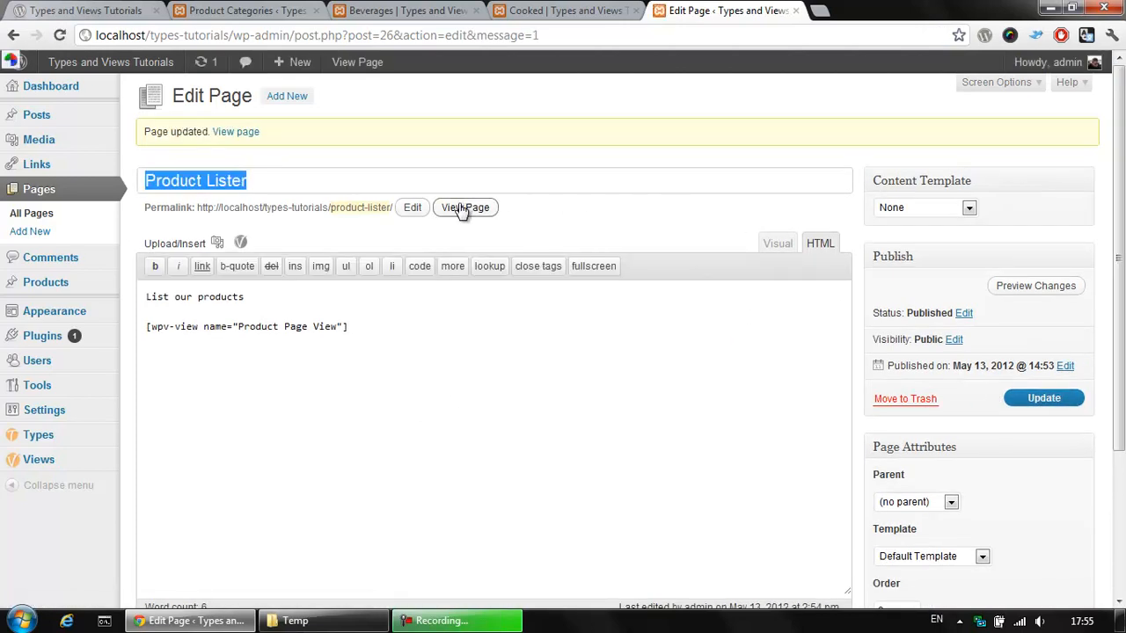
- View the published Product Lister page in a new browser tab and examine the product table from beginning to end
{"action": "left_click", "coordinate": [464, 209]}
{"action": "middle_click", "coordinate": [465, 212]}
{"action": "left_click", "coordinate": [850, 11]}
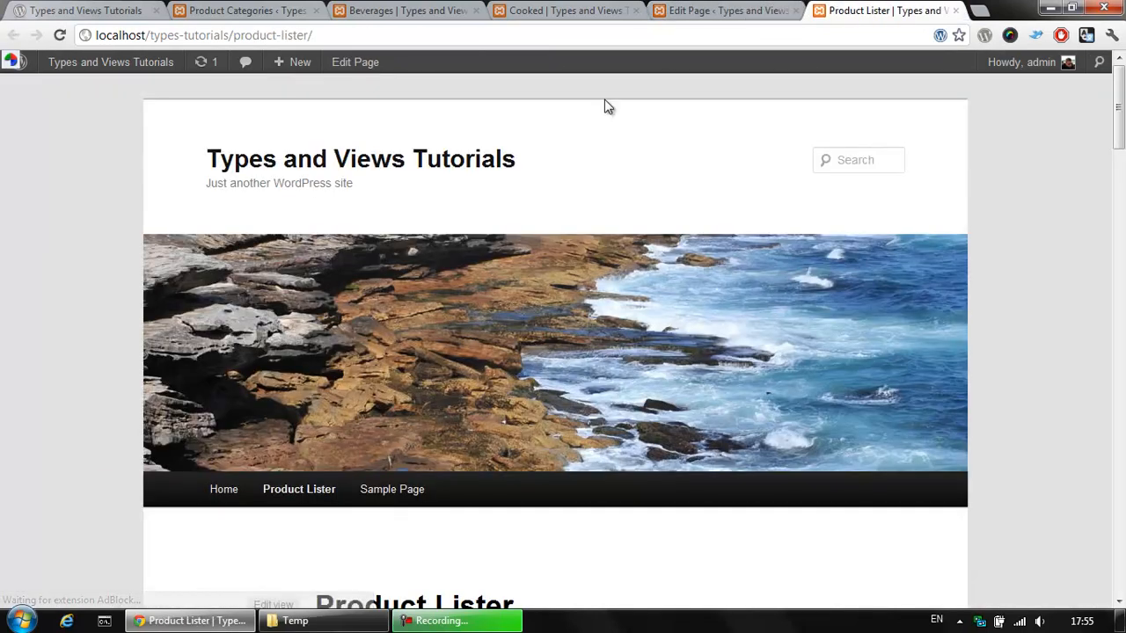
{"action": "scroll", "coordinate": [325, 199], "scroll_direction": "down", "scroll_amount": 4}
{"action": "scroll", "coordinate": [323, 199], "scroll_direction": "down", "scroll_amount": 6}
{"action": "scroll", "coordinate": [321, 264], "scroll_direction": "up", "scroll_amount": 5}
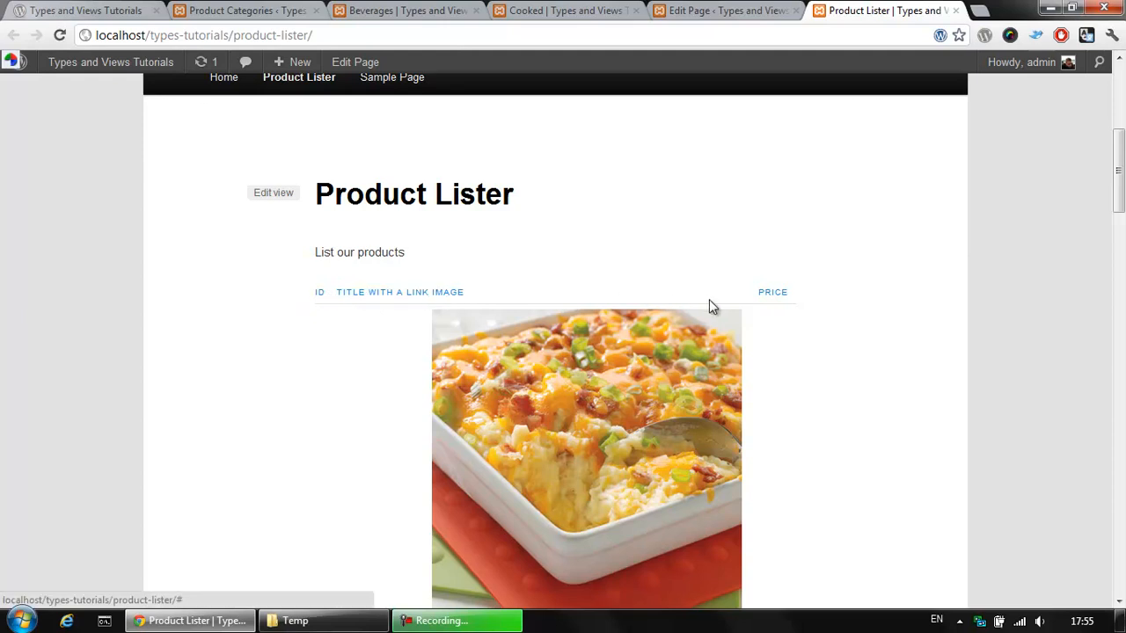
{"action": "scroll", "coordinate": [615, 308], "scroll_direction": "down", "scroll_amount": 4}
{"action": "scroll", "coordinate": [287, 267], "scroll_direction": "down", "scroll_amount": 9}
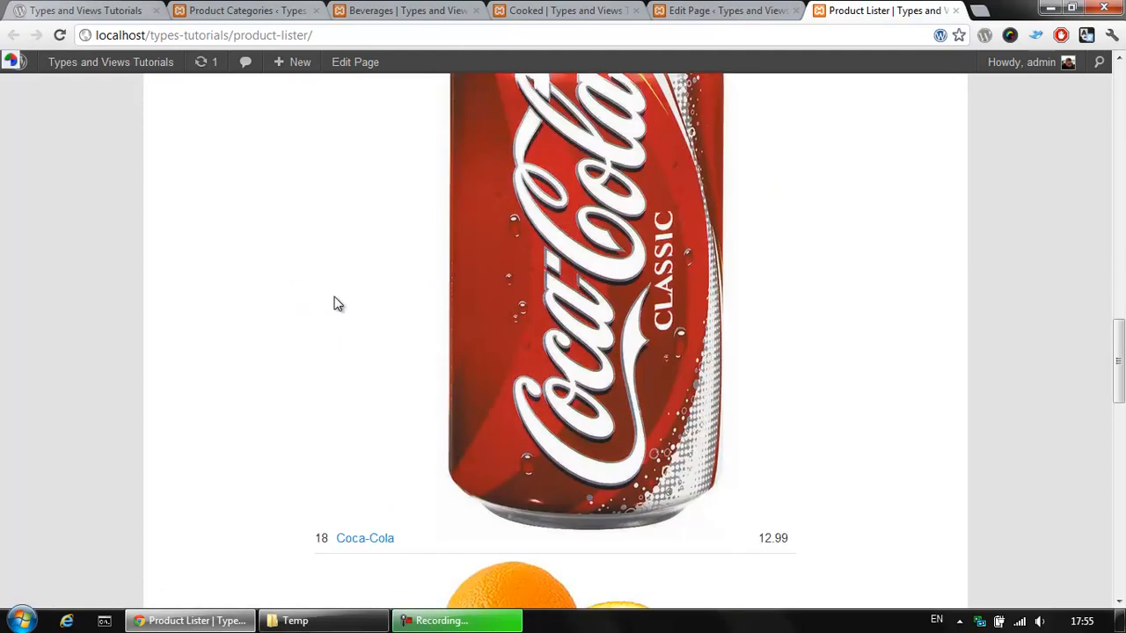
{"action": "scroll", "coordinate": [336, 302], "scroll_direction": "down", "scroll_amount": 8}
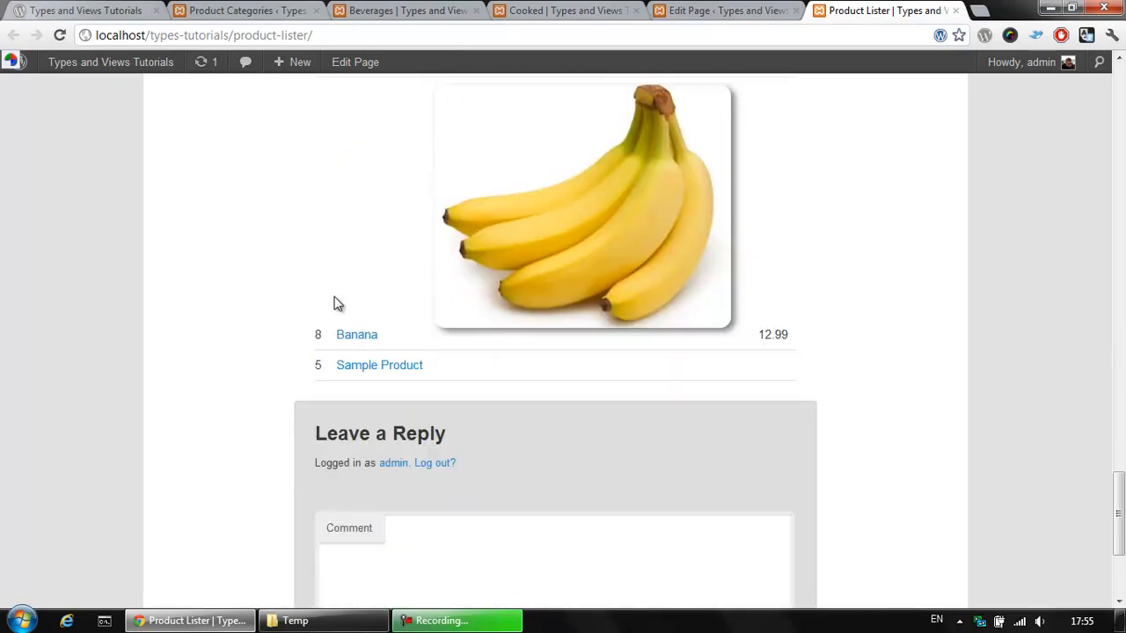
{"action": "scroll", "coordinate": [336, 299], "scroll_direction": "up", "scroll_amount": 2}
{"action": "scroll", "coordinate": [339, 321], "scroll_direction": "up", "scroll_amount": 18}
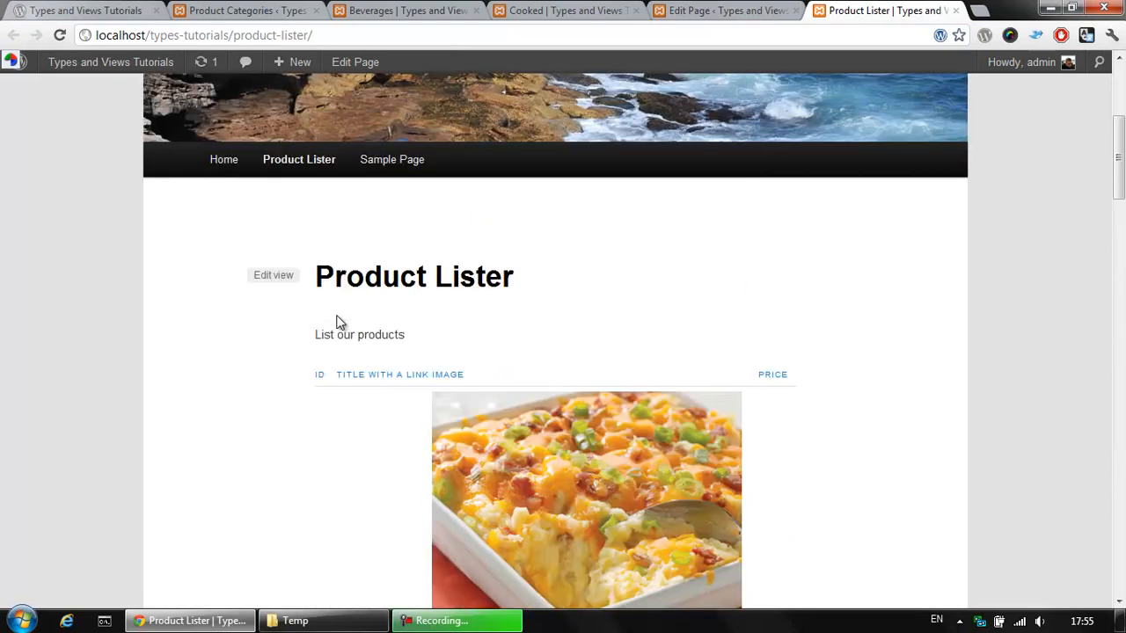
{"action": "scroll", "coordinate": [206, 340], "scroll_direction": "down", "scroll_amount": 3}
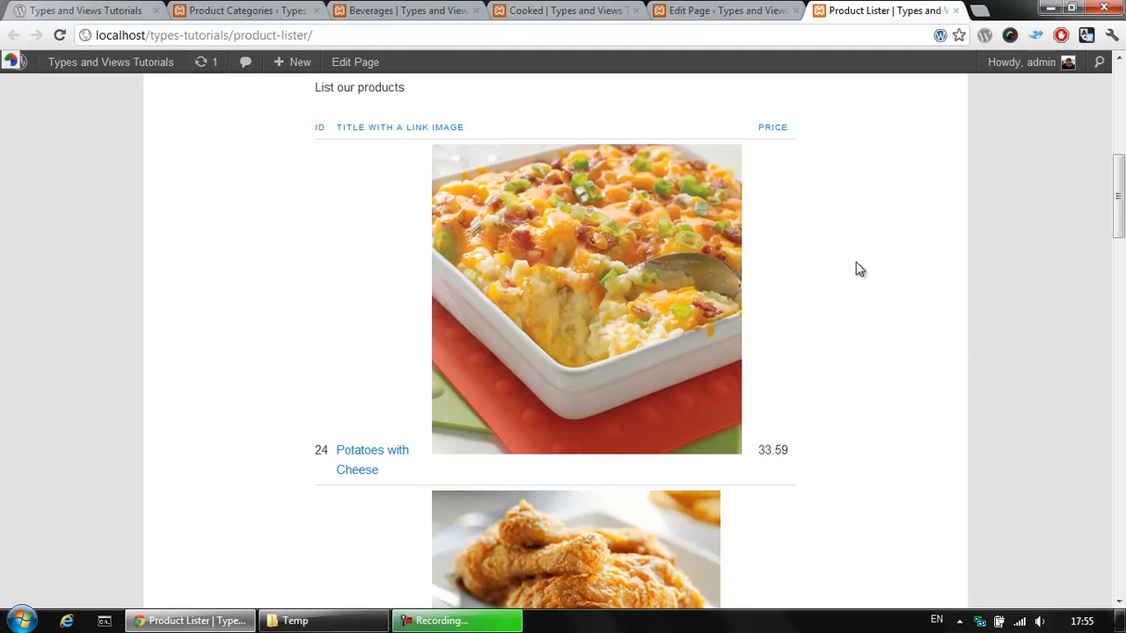
{"action": "scroll", "coordinate": [856, 292], "scroll_direction": "down", "scroll_amount": 13}
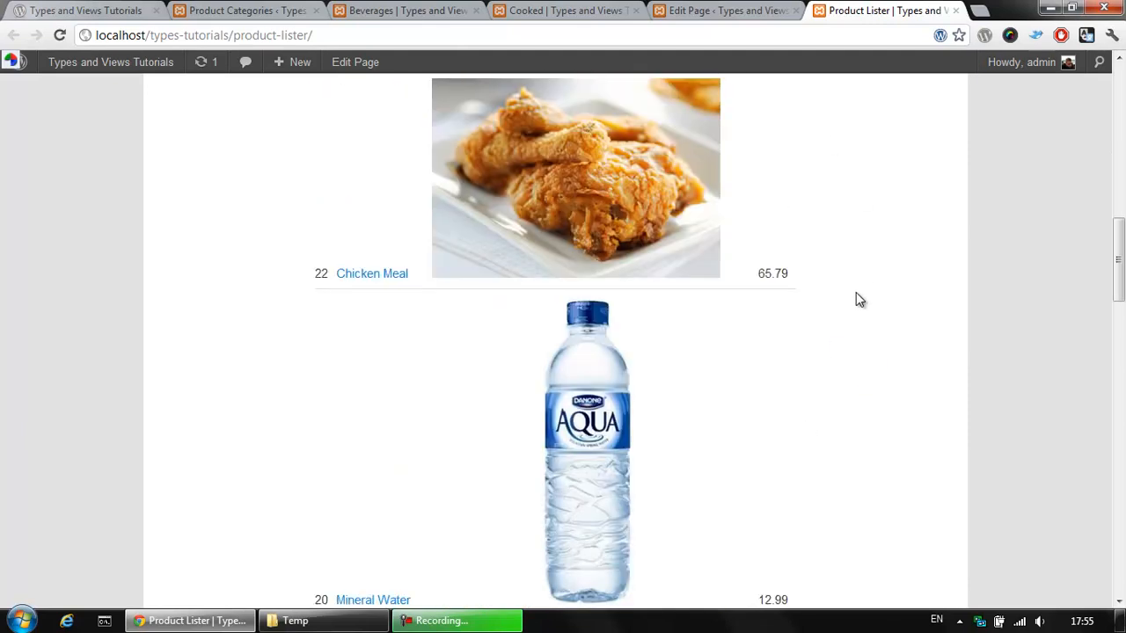
{"action": "scroll", "coordinate": [860, 300], "scroll_direction": "down", "scroll_amount": 3}
{"action": "scroll", "coordinate": [860, 300], "scroll_direction": "up", "scroll_amount": 16}
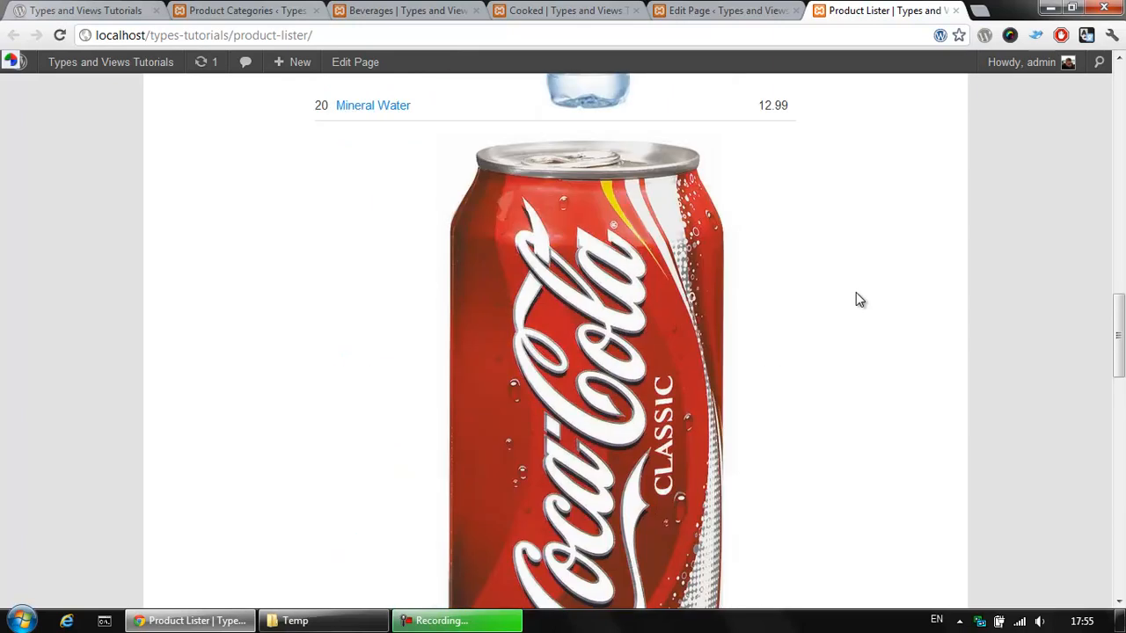
{"action": "scroll", "coordinate": [827, 405], "scroll_direction": "down", "scroll_amount": 4}
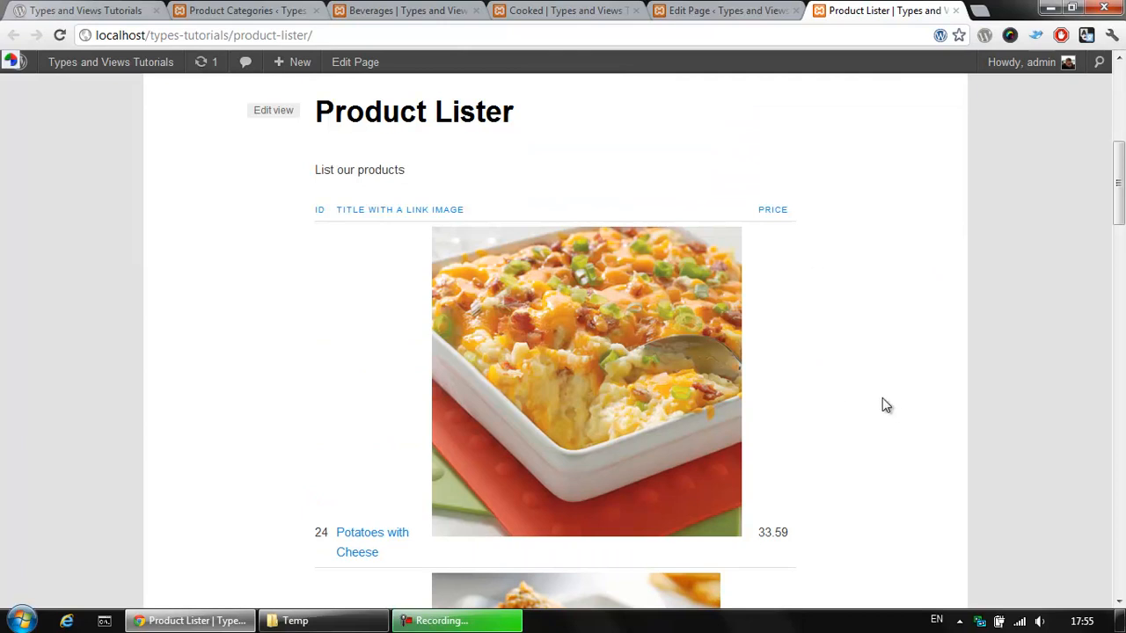
- Return to the admin area, edit the Product Page View and remove the image field from its table layout
{"action": "left_click", "coordinate": [726, 10]}
{"action": "mouse_move", "coordinate": [44, 461]}
{"action": "left_click", "coordinate": [168, 452]}
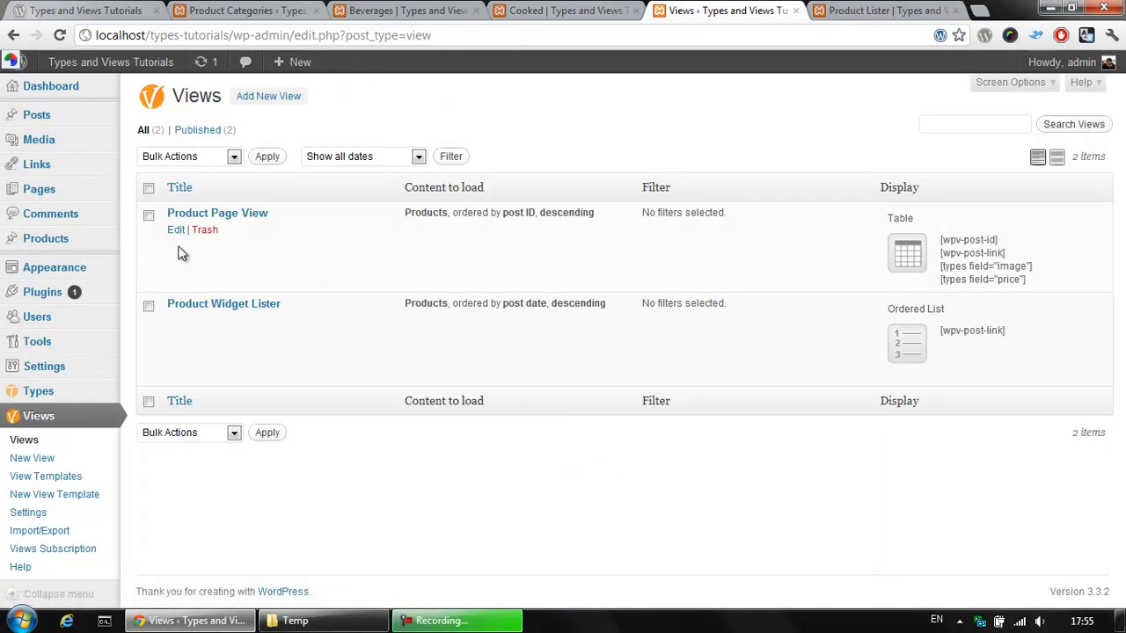
{"action": "left_click", "coordinate": [176, 230]}
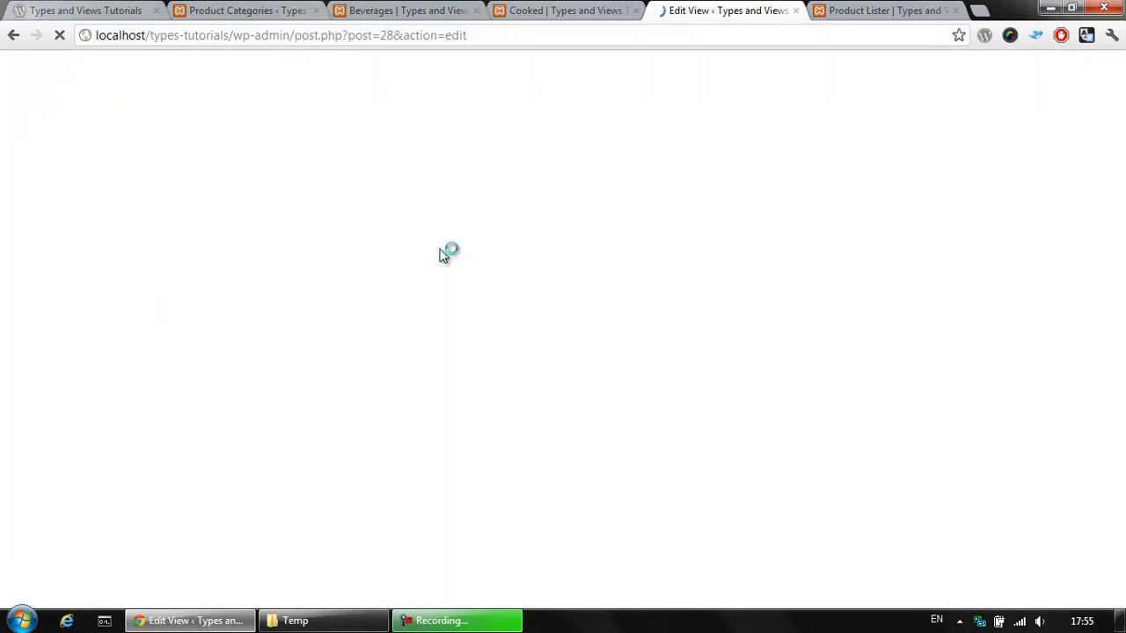
{"action": "scroll", "coordinate": [215, 423], "scroll_direction": "down", "scroll_amount": 3}
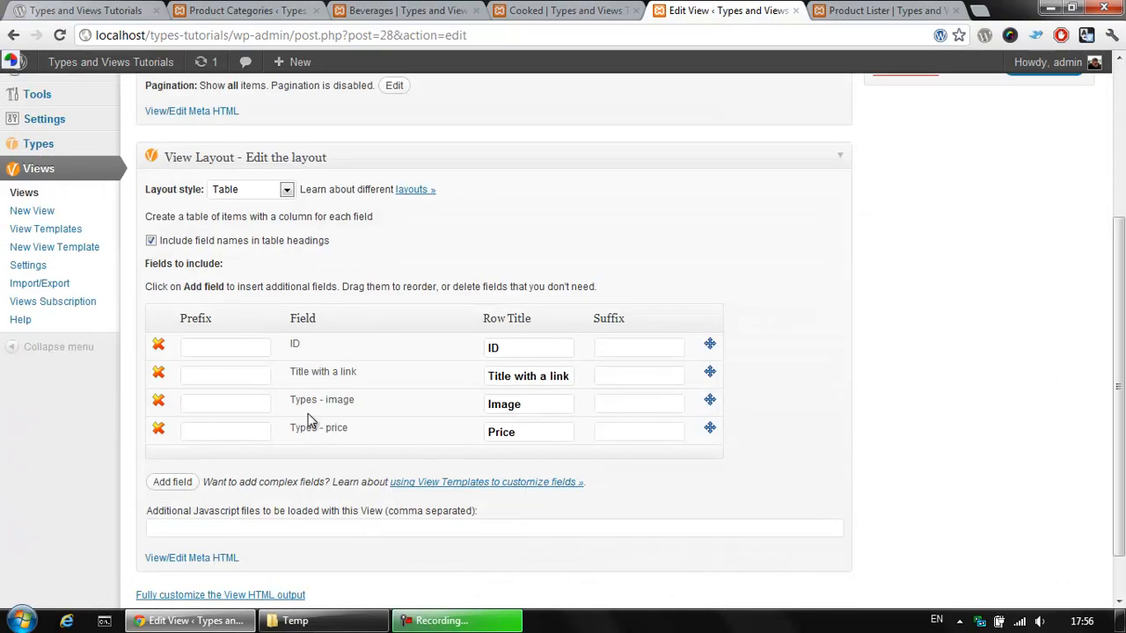
{"action": "left_click", "coordinate": [159, 400]}
{"action": "scroll", "coordinate": [863, 410], "scroll_direction": "up", "scroll_amount": 1}
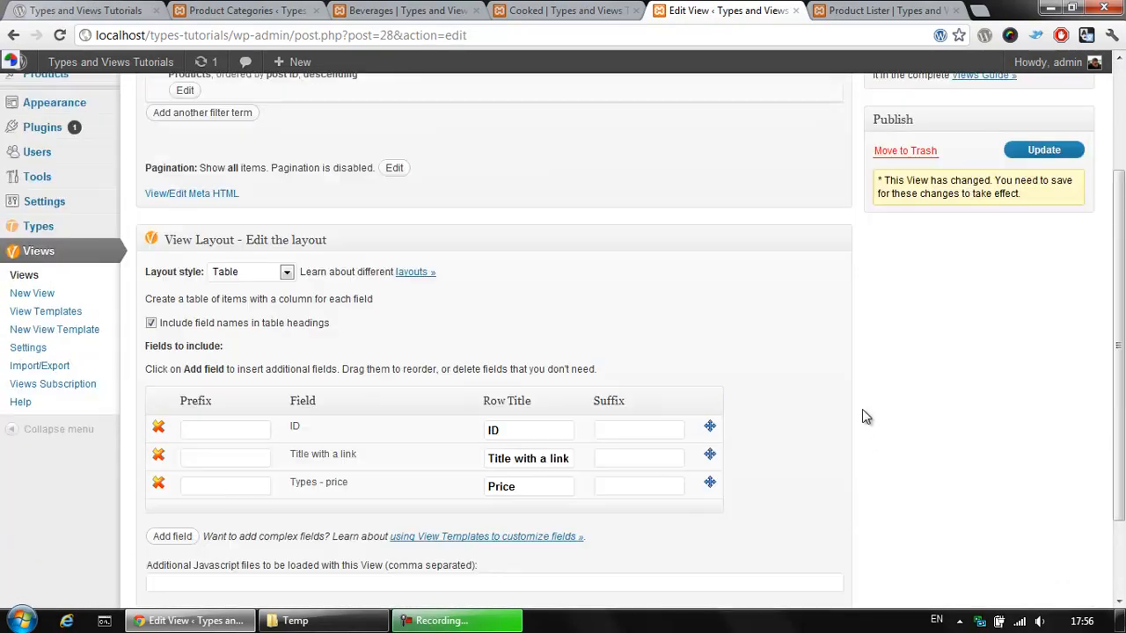
- Enable Paged pagination for the View with 3 items per page and include next page and previous page controls
{"action": "scroll", "coordinate": [793, 398], "scroll_direction": "up", "scroll_amount": 2}
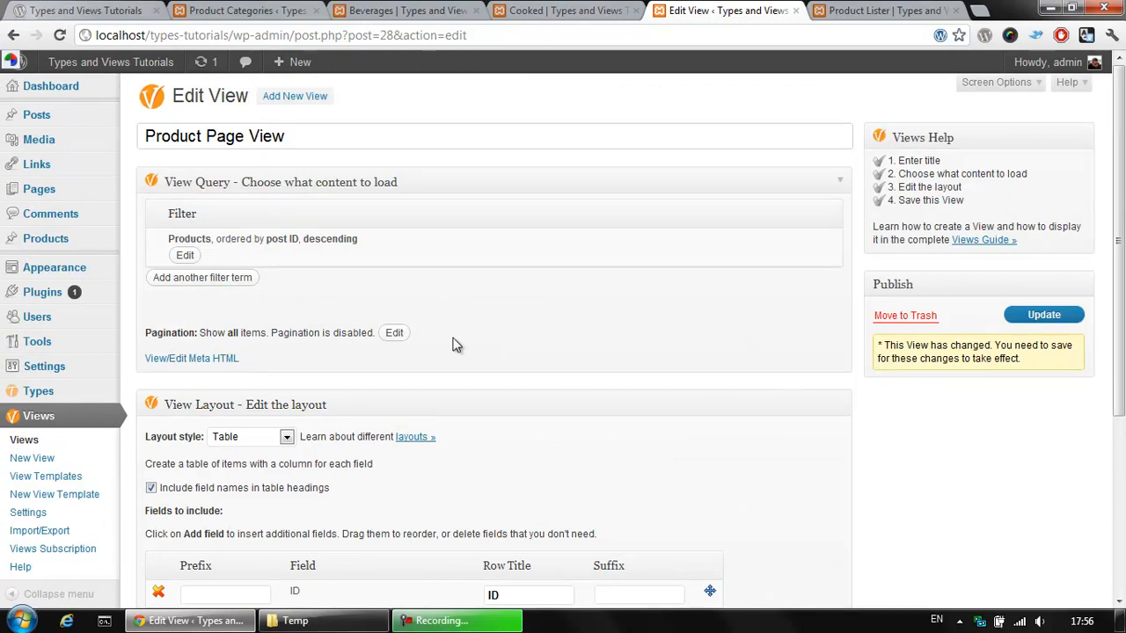
{"action": "left_click", "coordinate": [394, 334]}
{"action": "scroll", "coordinate": [400, 341], "scroll_direction": "down", "scroll_amount": 1}
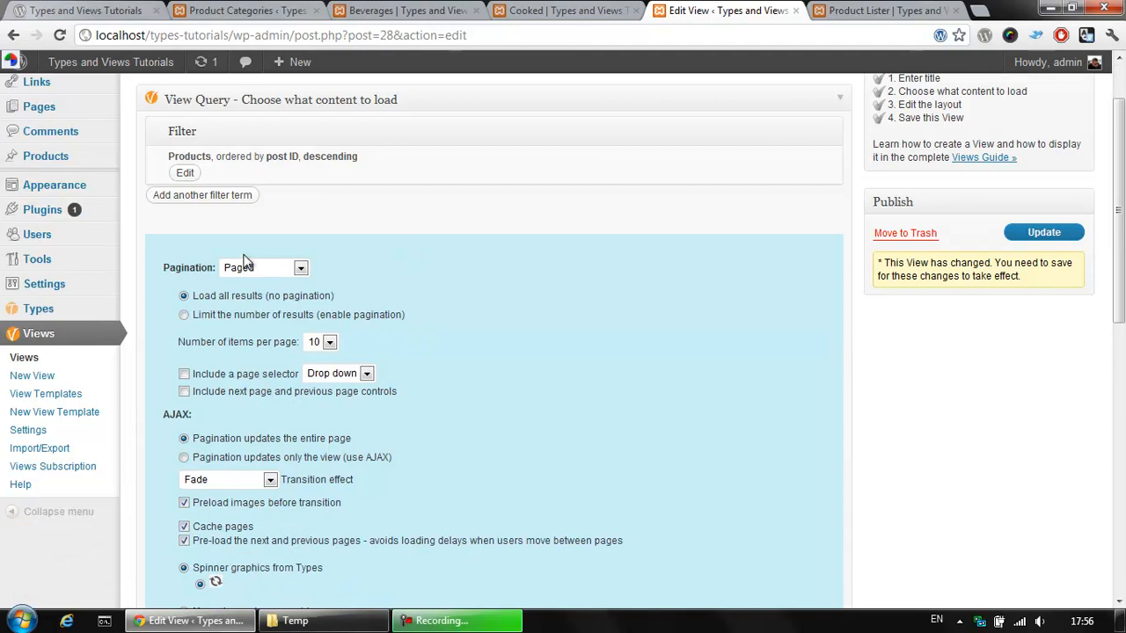
{"action": "left_click", "coordinate": [285, 271]}
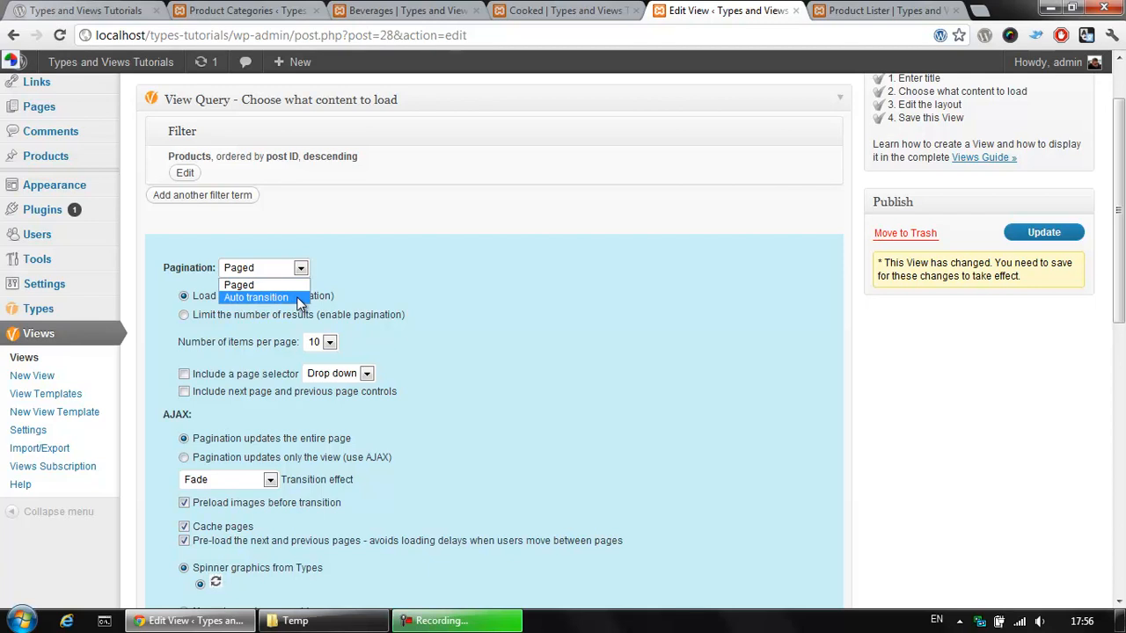
{"action": "left_click", "coordinate": [478, 269]}
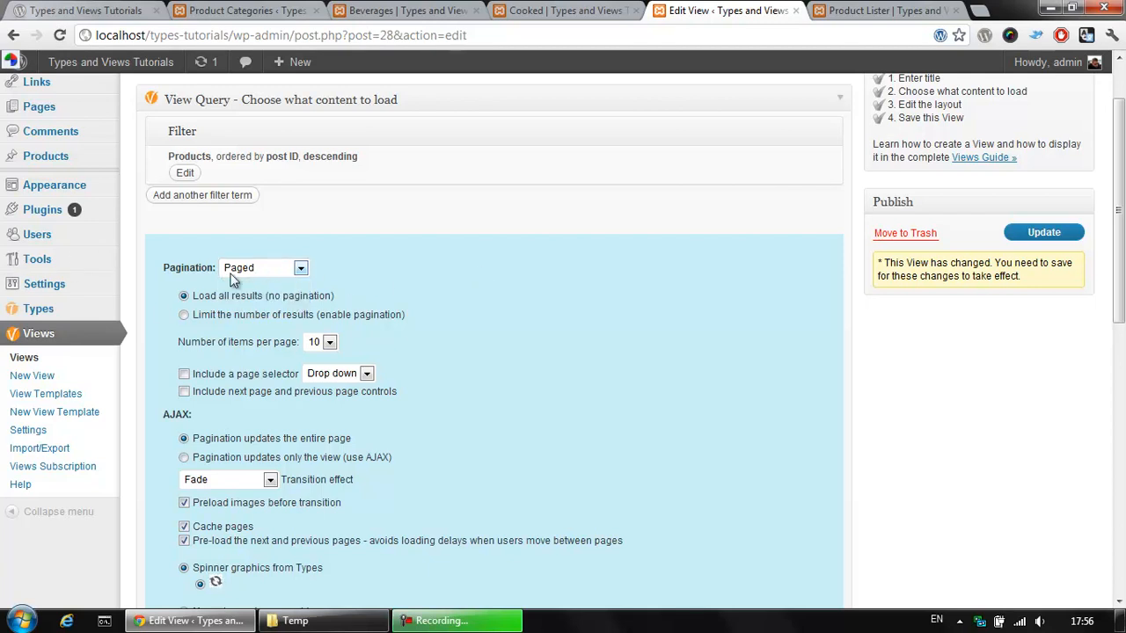
{"action": "left_click", "coordinate": [211, 315]}
{"action": "left_click", "coordinate": [329, 343]}
{"action": "left_click", "coordinate": [315, 382]}
{"action": "scroll", "coordinate": [459, 400], "scroll_direction": "down", "scroll_amount": 1}
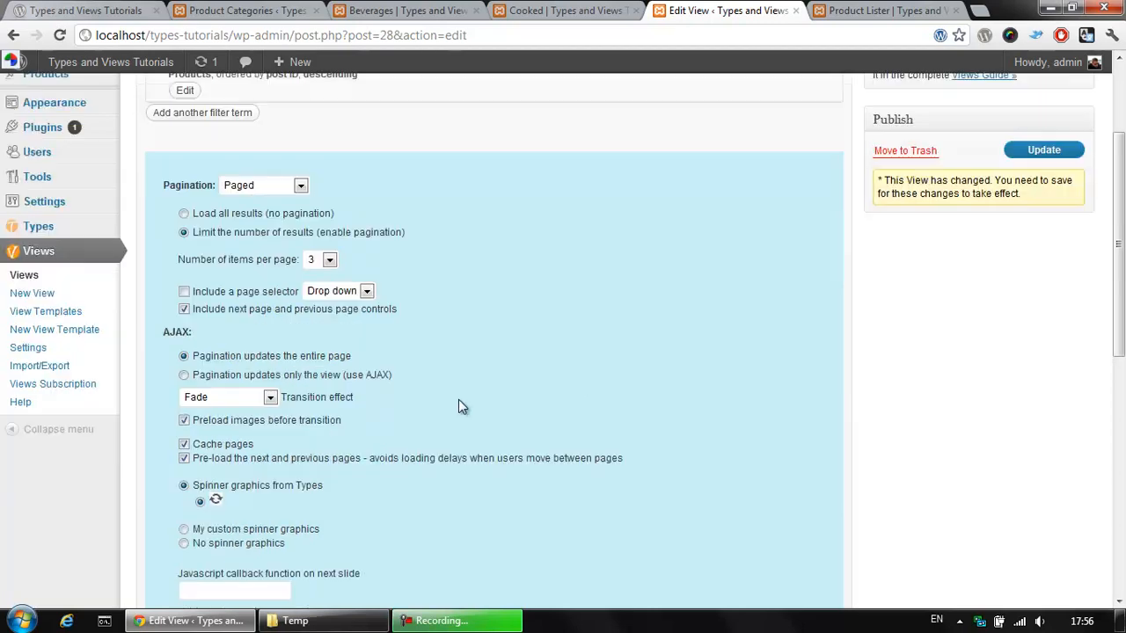
- Make pagination update only the view using AJAX, then update the Product Page View
{"action": "left_click", "coordinate": [241, 376]}
{"action": "scroll", "coordinate": [458, 365], "scroll_direction": "down", "scroll_amount": 2}
{"action": "left_click", "coordinate": [173, 464]}
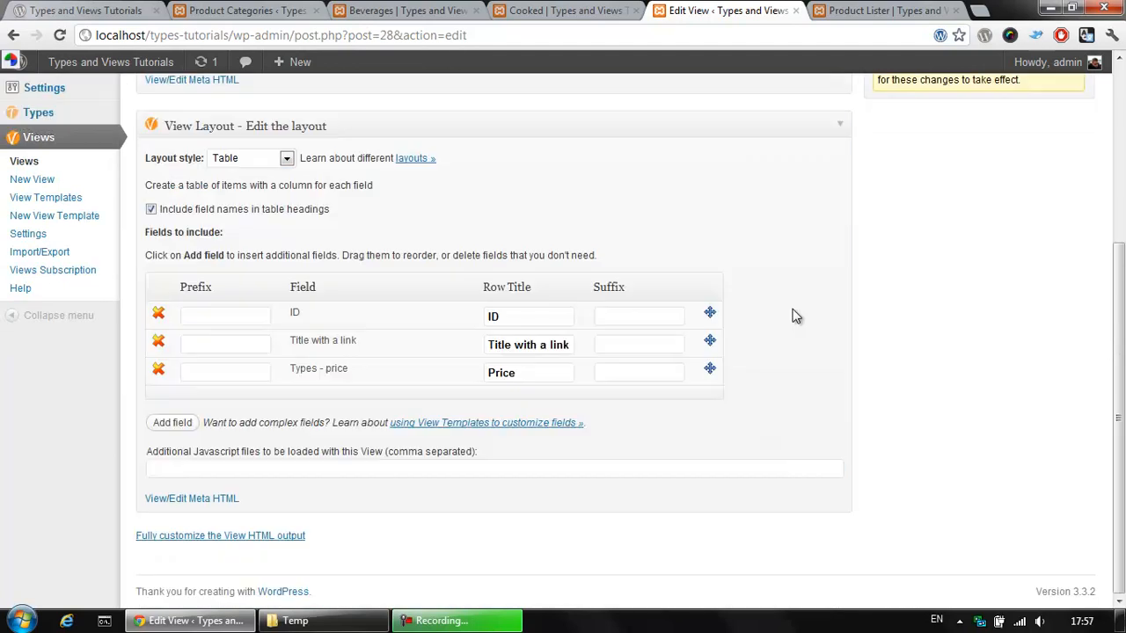
{"action": "scroll", "coordinate": [847, 330], "scroll_direction": "up", "scroll_amount": 3}
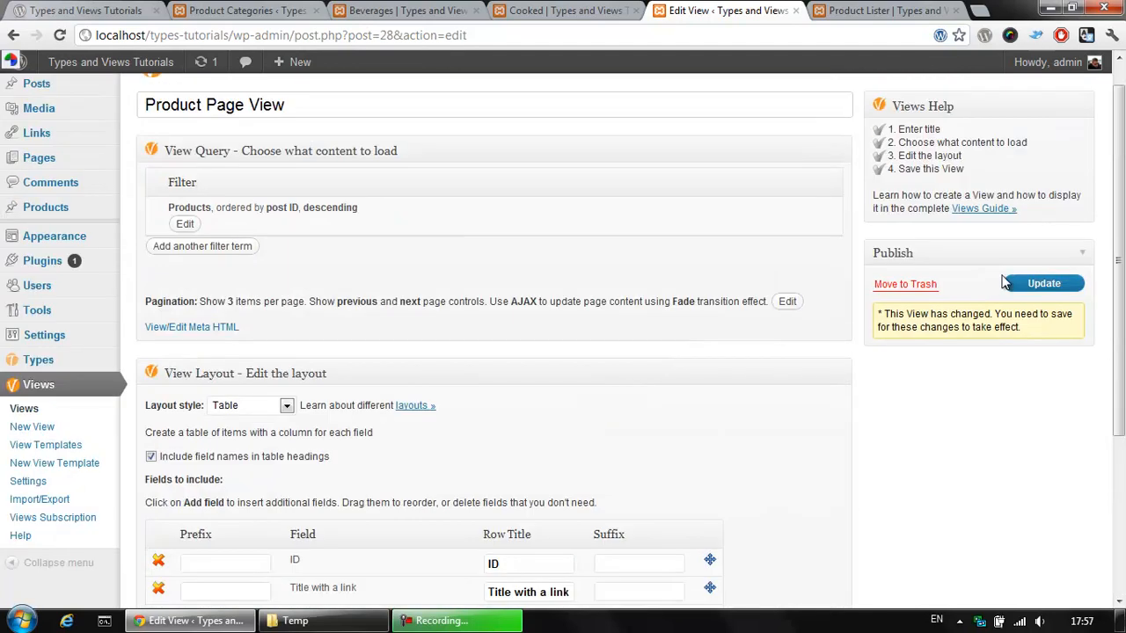
{"action": "left_click", "coordinate": [1023, 290]}
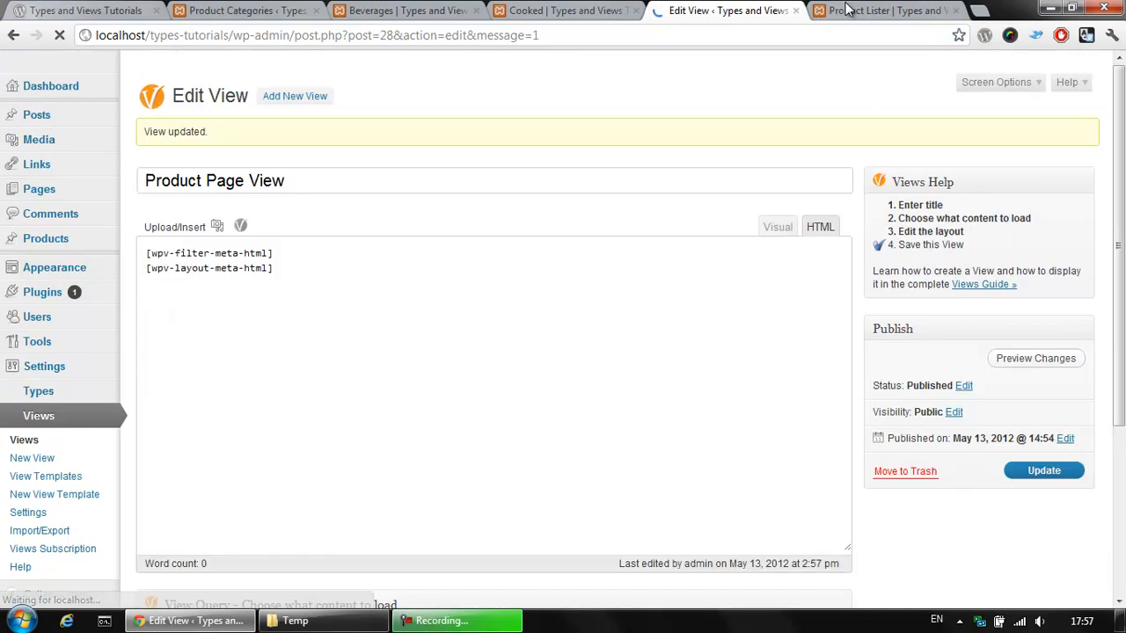
- Reload the Product Lister page and test the pagination by going forward to page 3 and back to page 2
{"action": "left_click", "coordinate": [847, 10]}
{"action": "key", "text": "F5"}
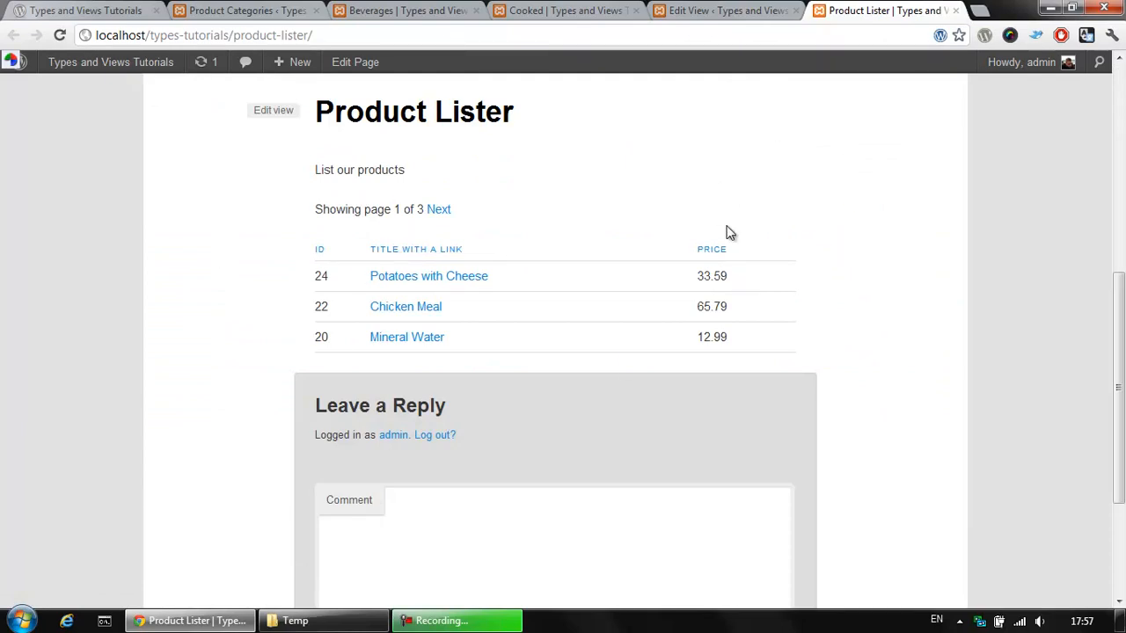
{"action": "left_click", "coordinate": [439, 211]}
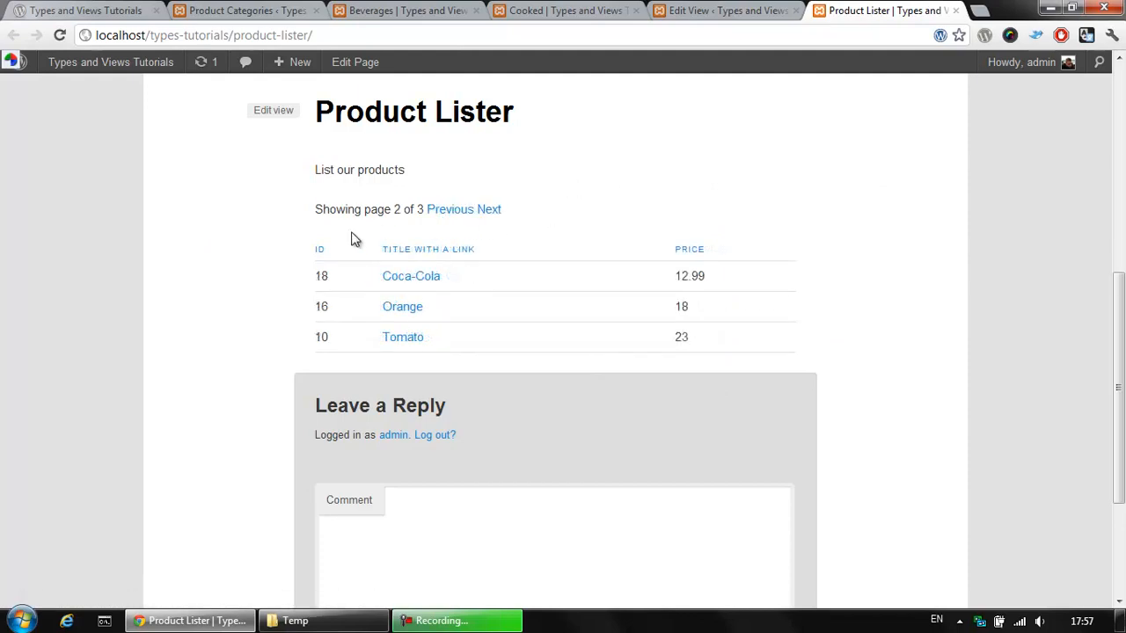
{"action": "left_click", "coordinate": [495, 213]}
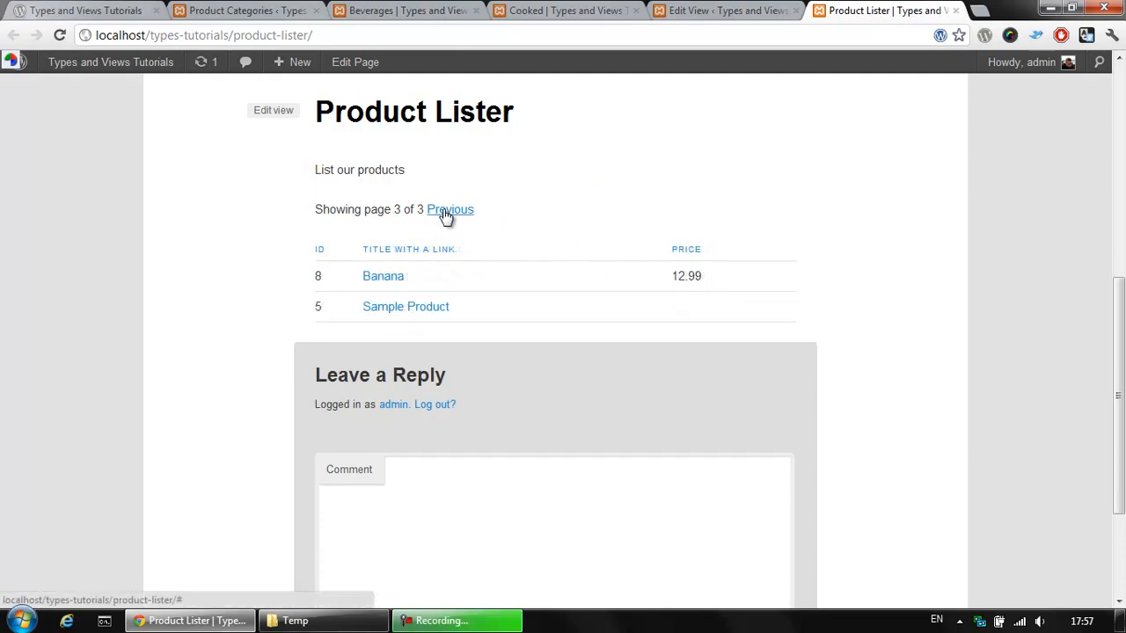
{"action": "left_click", "coordinate": [446, 212]}
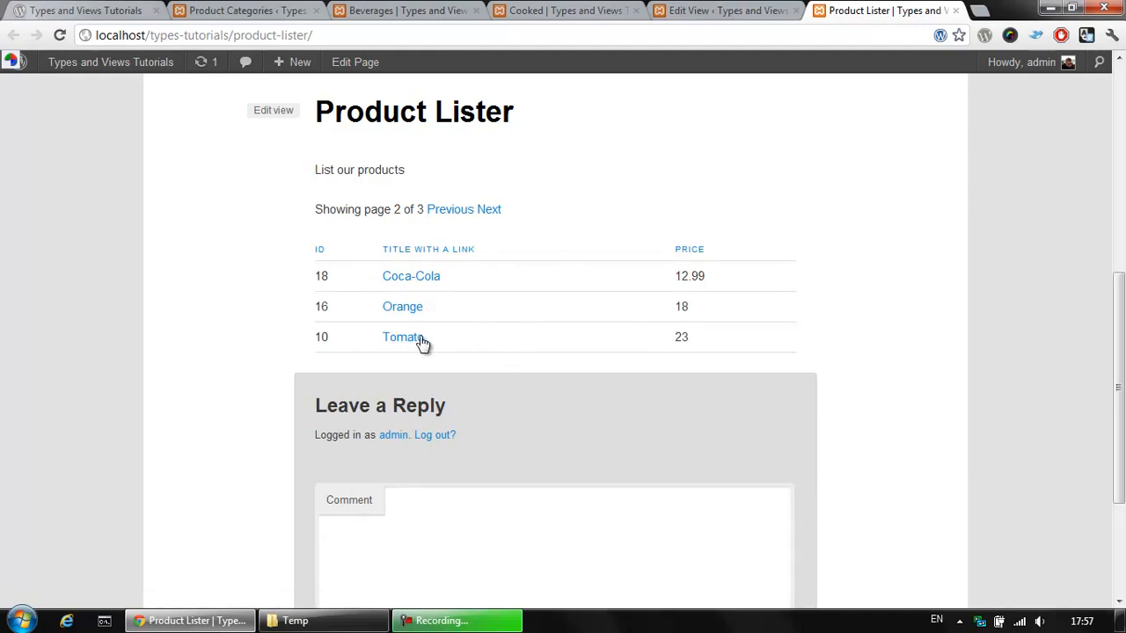
- Open the Tomato product from the list, check its details, and minimize the browser
{"action": "left_click", "coordinate": [398, 341]}
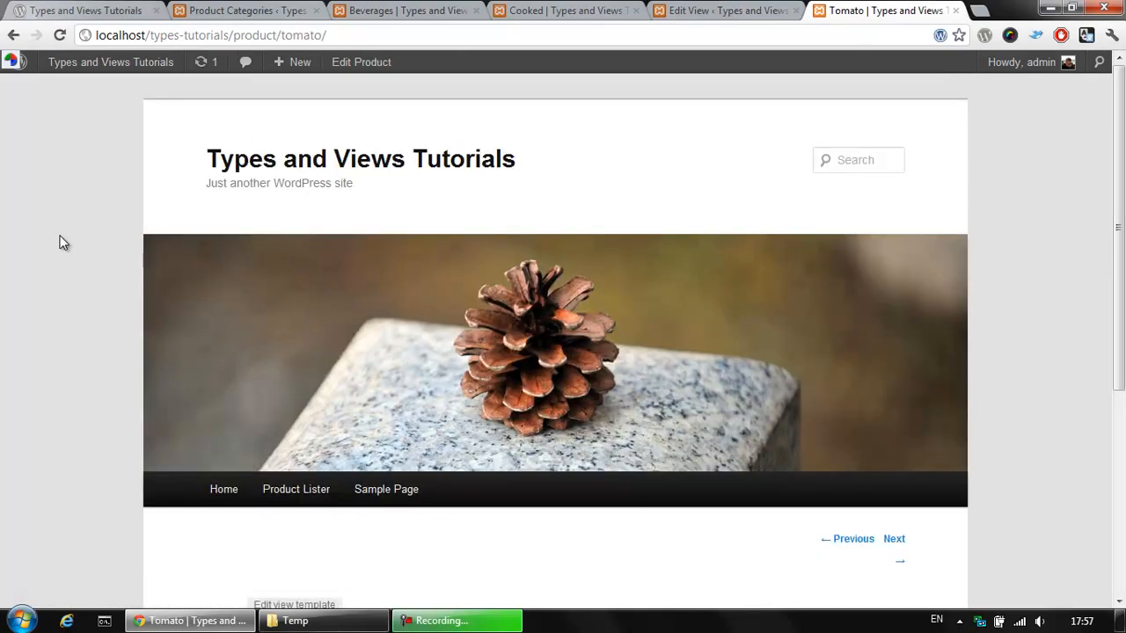
{"action": "scroll", "coordinate": [65, 229], "scroll_direction": "down", "scroll_amount": 5}
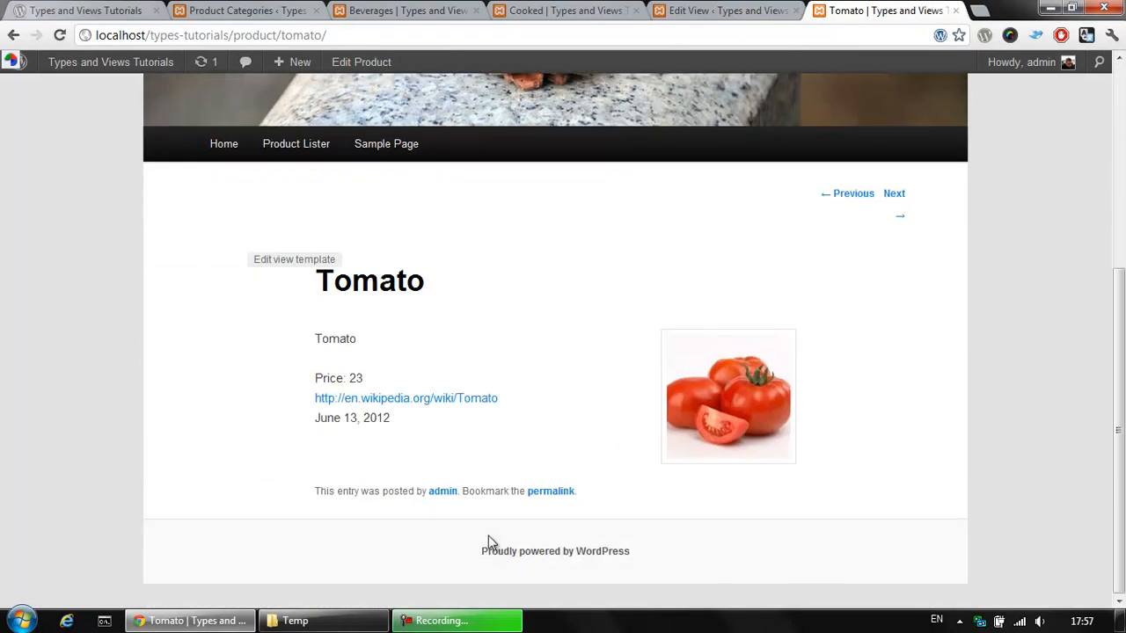
{"action": "left_click", "coordinate": [190, 621]}
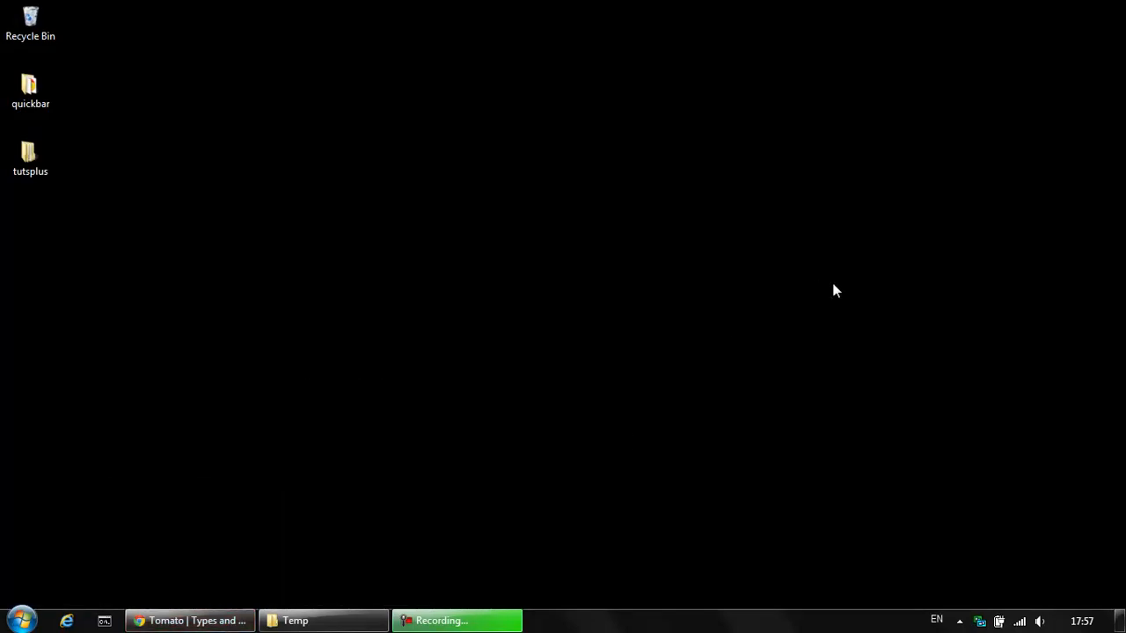